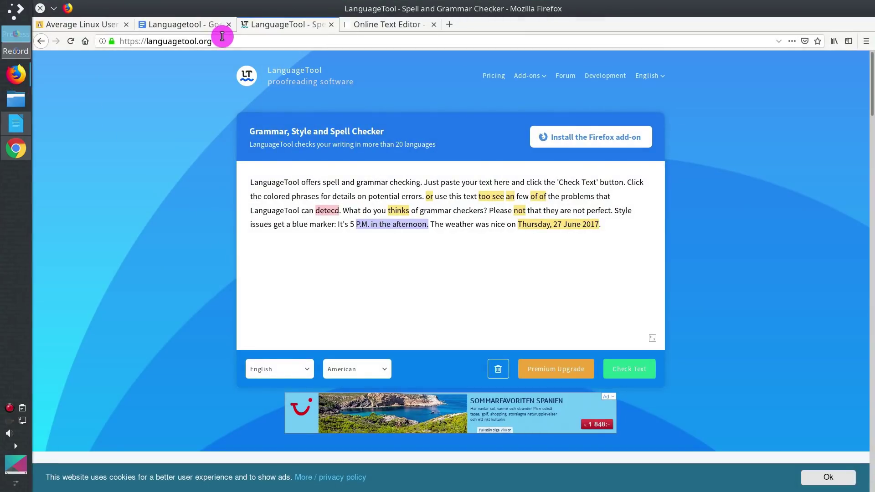
On the LanguageTool checker, keep English as the checking language and preview the suggestion for 'or'
{"action": "left_click", "coordinate": [224, 42]}
{"action": "left_click", "coordinate": [198, 246]}
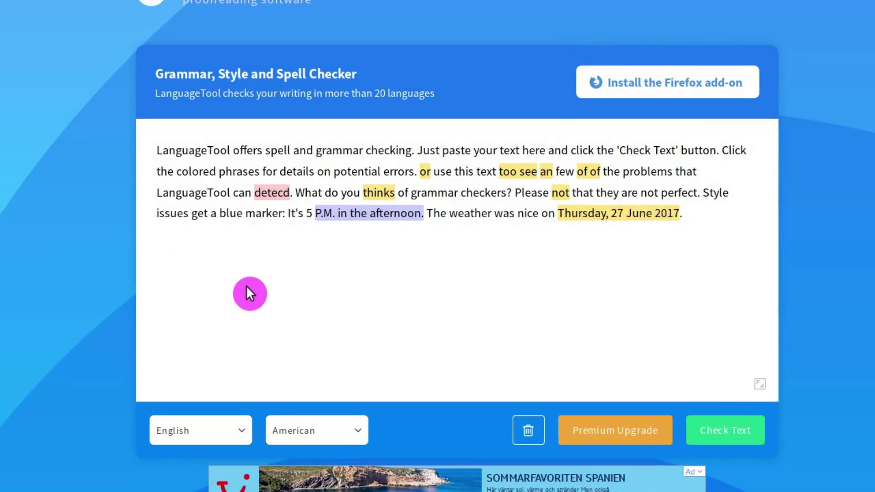
{"action": "left_click", "coordinate": [238, 428]}
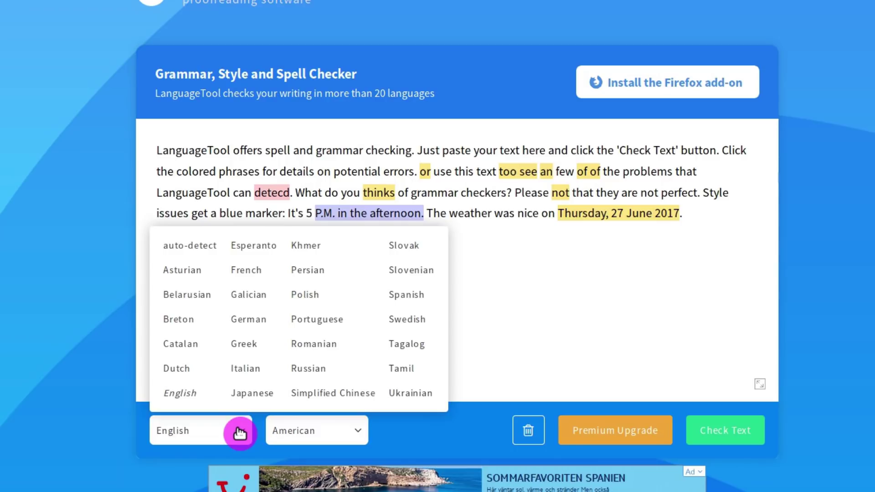
{"action": "left_click", "coordinate": [239, 430]}
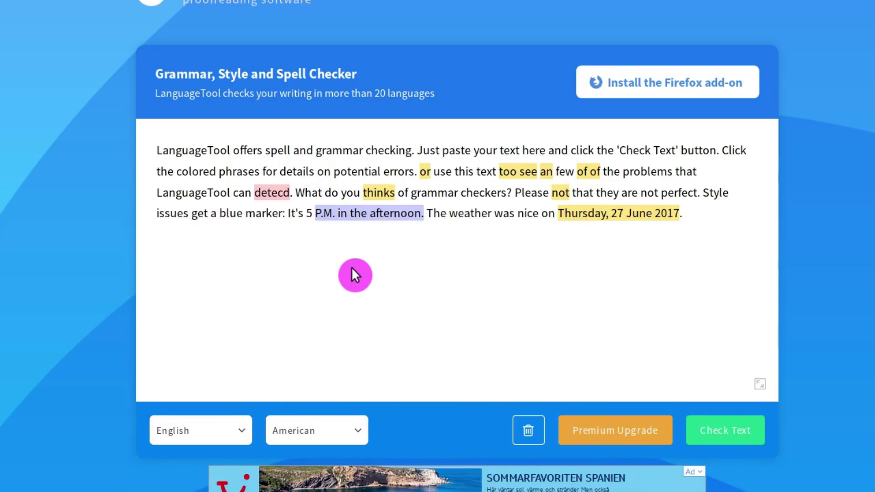
{"action": "left_click", "coordinate": [426, 173]}
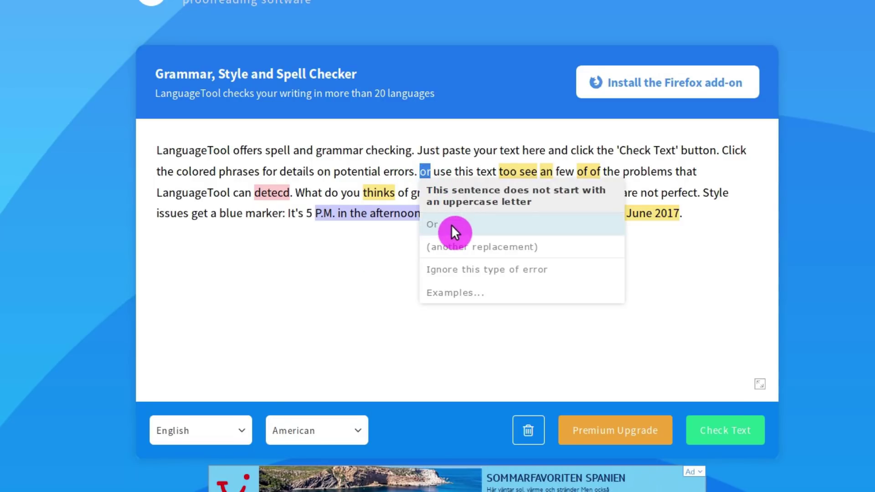
{"action": "left_click", "coordinate": [466, 226]}
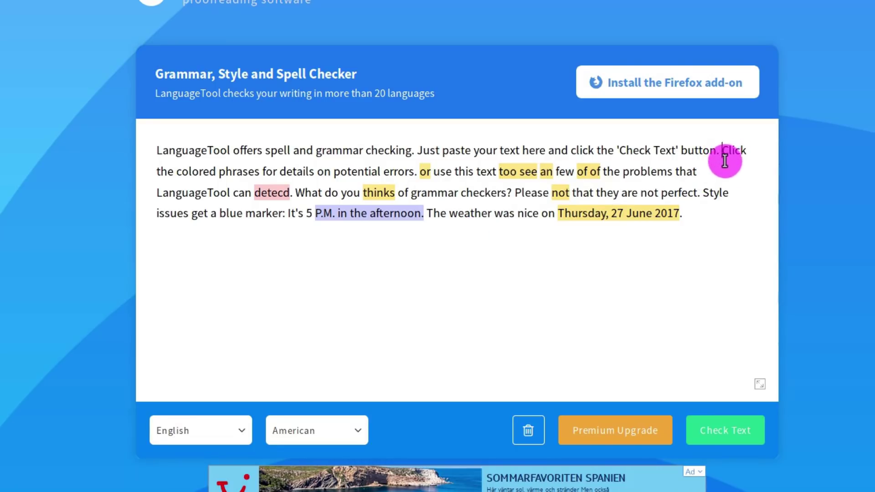
Copy the sample text from 'Click' to the end and go to the Firefox & Chrome add-on section
{"action": "left_click_drag", "start_coordinate": [722, 150], "coordinate": [716, 213]}
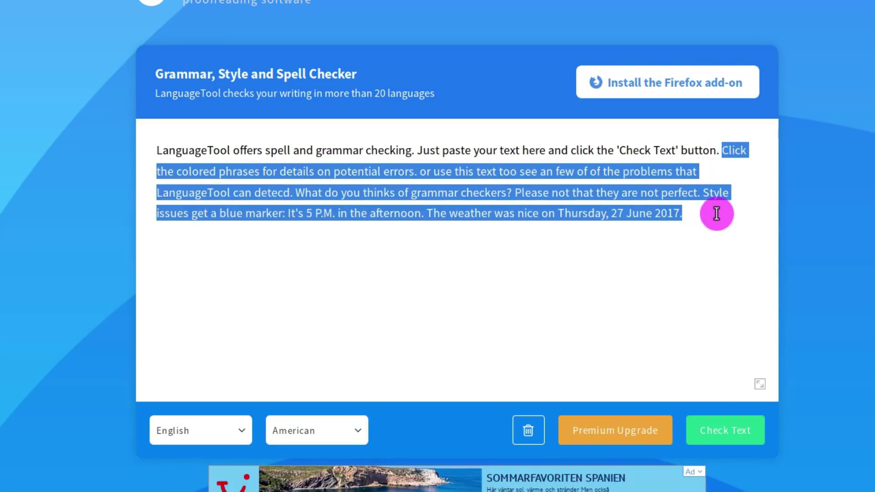
{"action": "right_click", "coordinate": [518, 213]}
{"action": "left_click", "coordinate": [550, 269]}
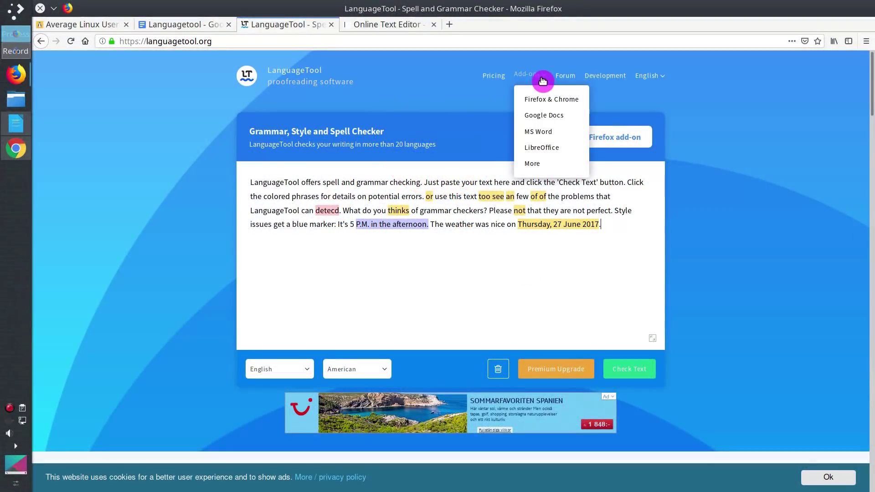
{"action": "left_click", "coordinate": [544, 101]}
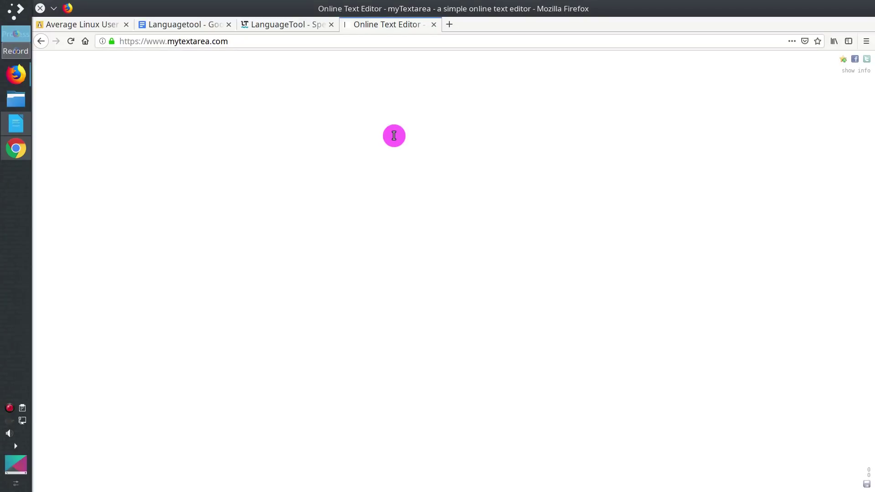
Paste the sample paragraph into myTextarea, zoom in, and review Firefox's suggestions for 'detecd' and 'LanguageTool'
{"action": "key", "text": "ctrl+v"}
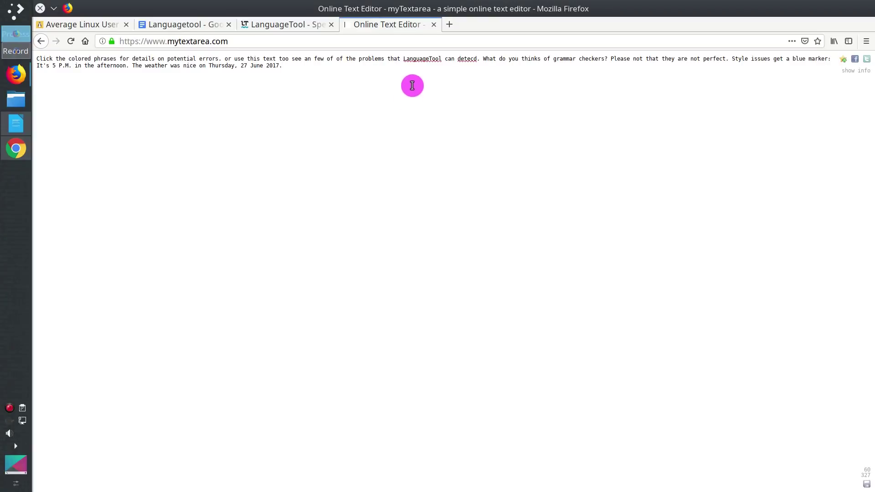
{"action": "key", "text": "ctrl+plus"}
{"action": "key", "text": "ctrl+plus"}
{"action": "key", "text": "ctrl+plus"}
{"action": "key", "text": "ctrl+plus"}
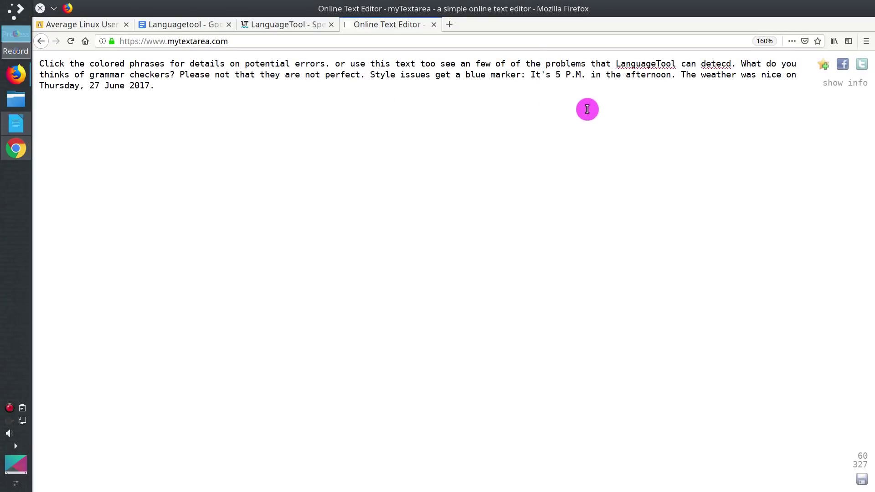
{"action": "left_click", "coordinate": [635, 65]}
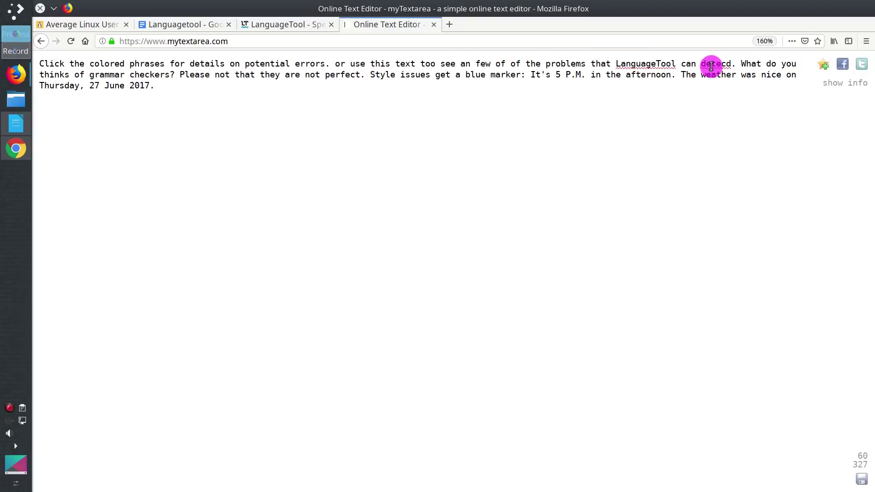
{"action": "right_click", "coordinate": [711, 66]}
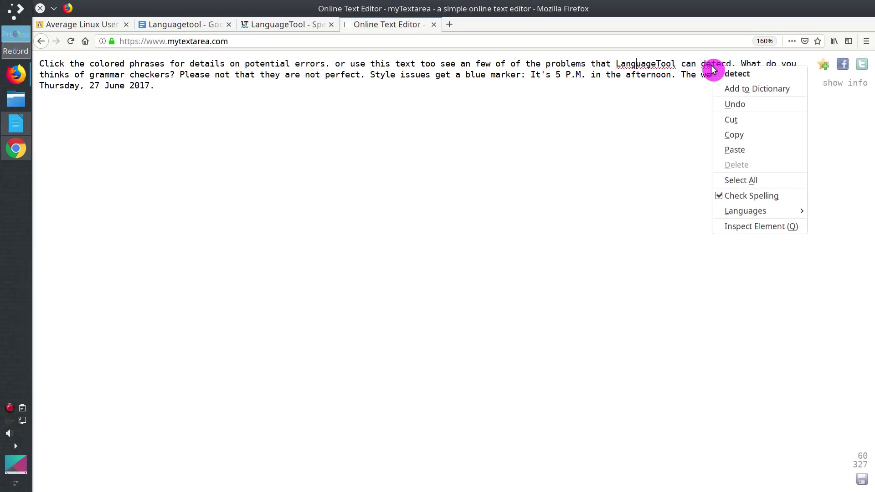
{"action": "left_click", "coordinate": [654, 76]}
{"action": "right_click", "coordinate": [651, 68]}
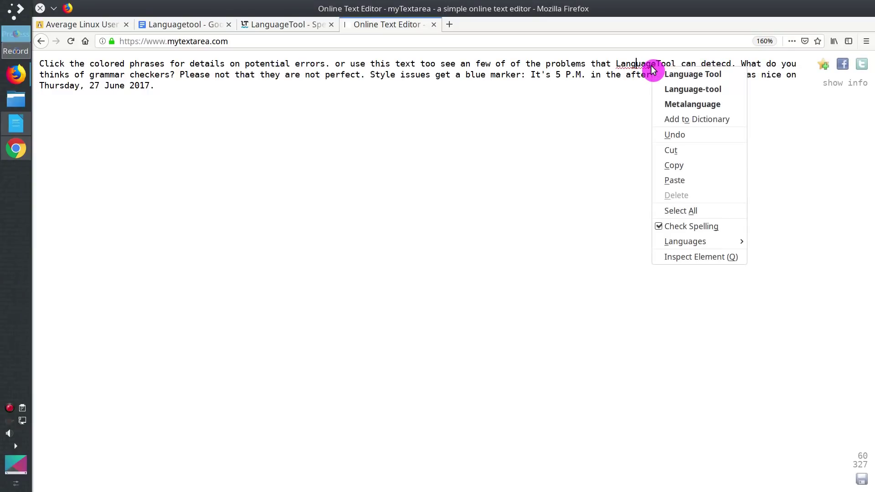
{"action": "left_click", "coordinate": [614, 115]}
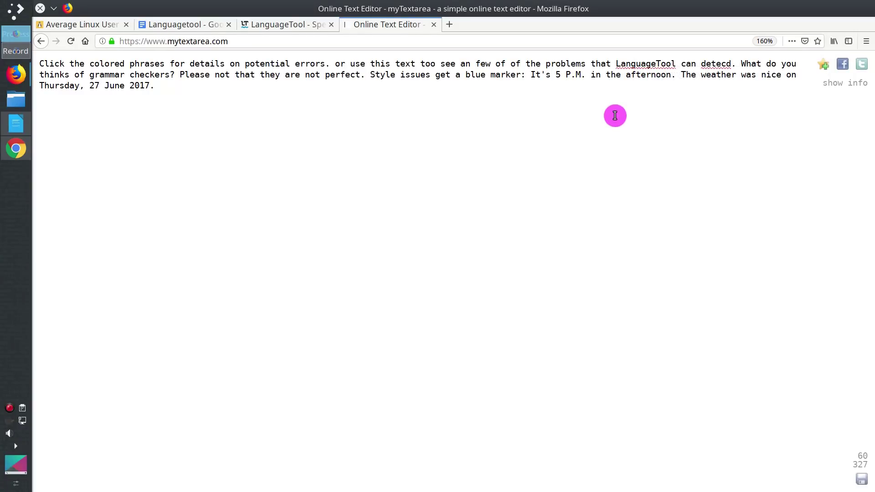
Install the LanguageTool extension for Firefox, approving its permissions and accepting the text-checking notice
{"action": "left_click", "coordinate": [293, 28]}
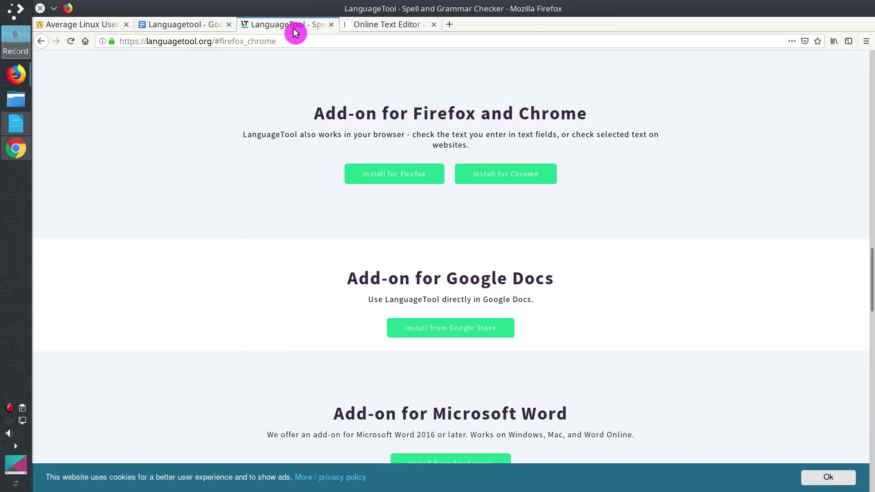
{"action": "left_click", "coordinate": [406, 181]}
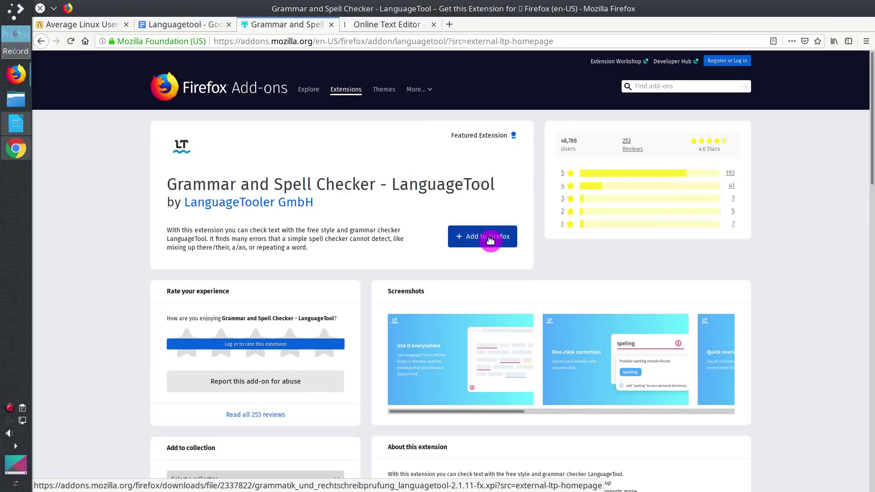
{"action": "left_click", "coordinate": [490, 240]}
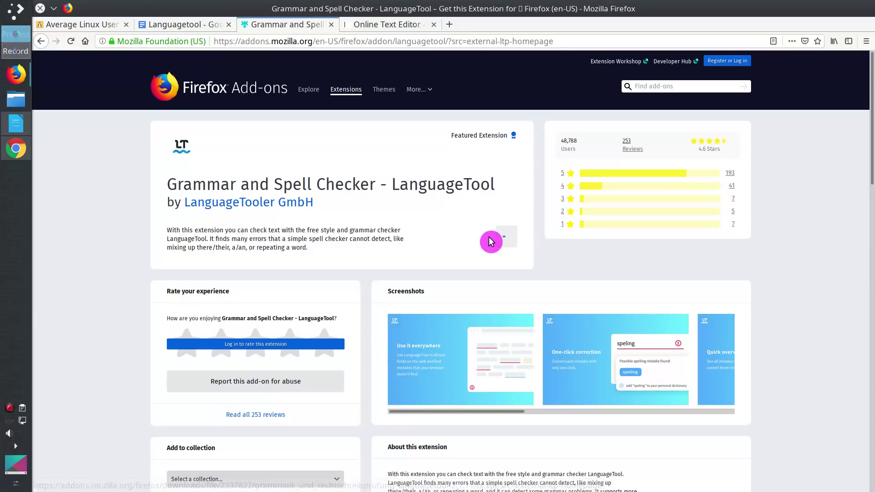
{"action": "left_click", "coordinate": [291, 123]}
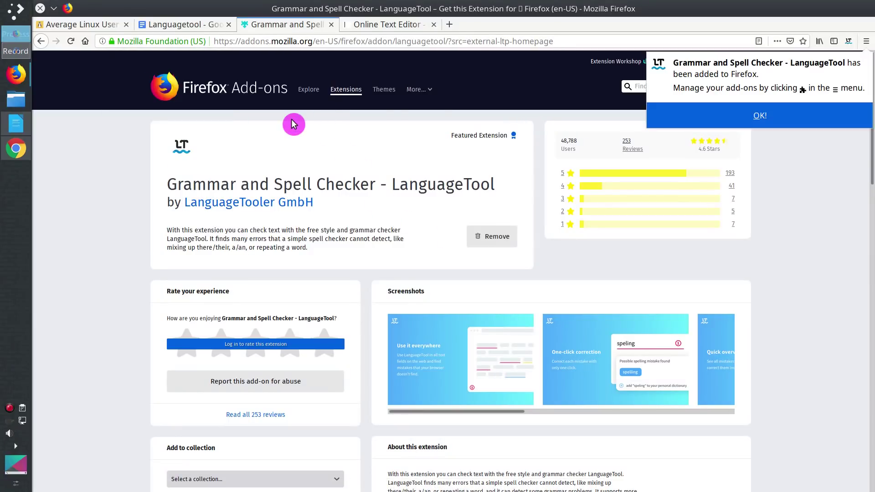
{"action": "left_click", "coordinate": [719, 118]}
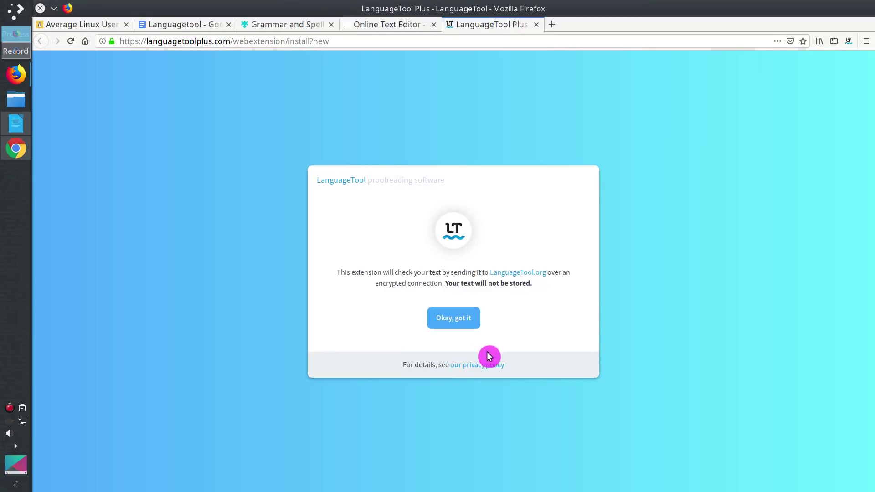
{"action": "left_click", "coordinate": [460, 318]}
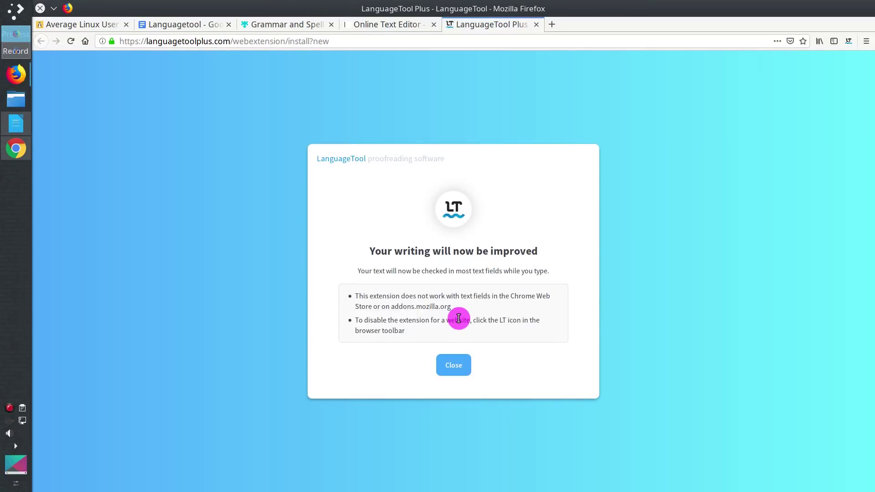
{"action": "left_click", "coordinate": [456, 369]}
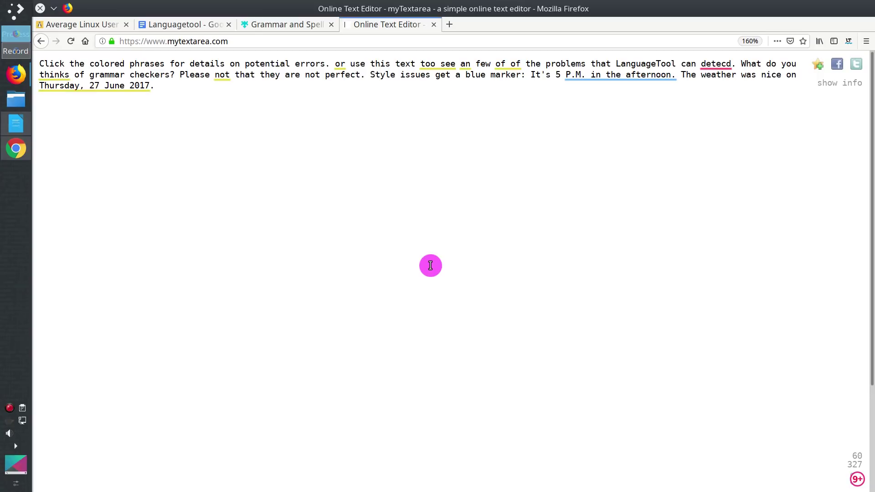
Apply LanguageTool fixes: 'too see' to 'to see', 'an' to 'a', and remove the repeated 'of'
{"action": "left_click", "coordinate": [432, 64]}
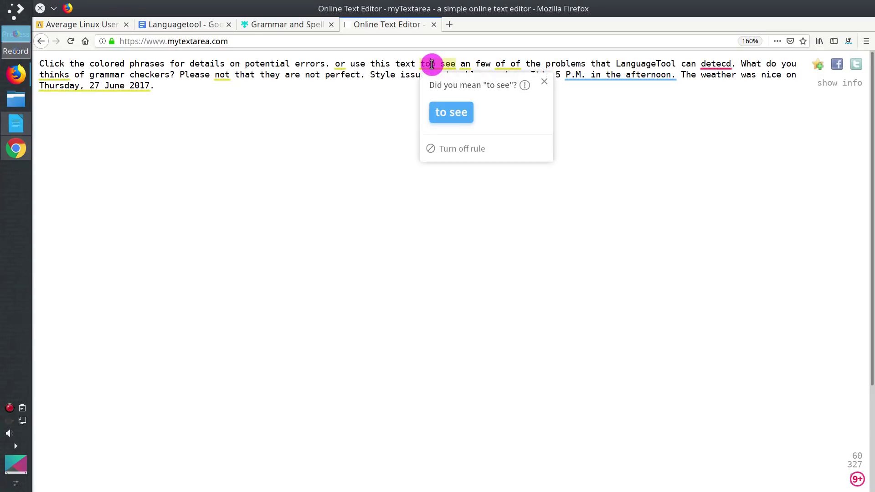
{"action": "left_click", "coordinate": [445, 117]}
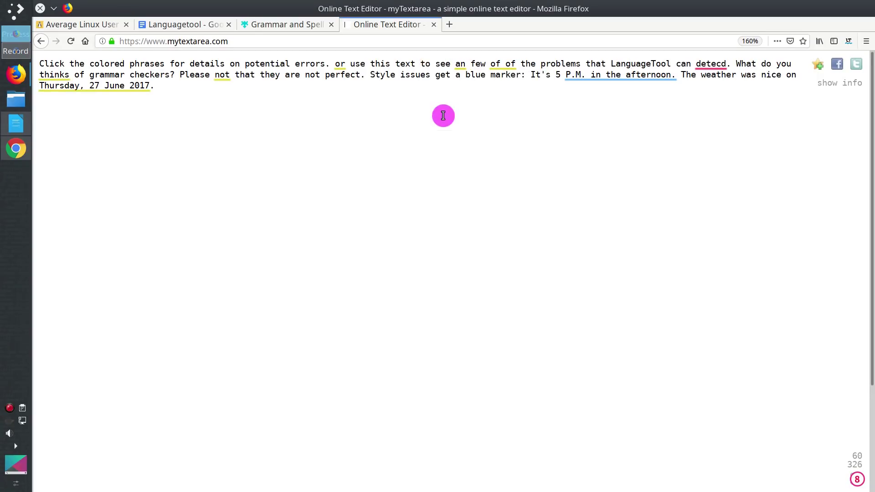
{"action": "left_click", "coordinate": [459, 67]}
{"action": "left_click", "coordinate": [473, 133]}
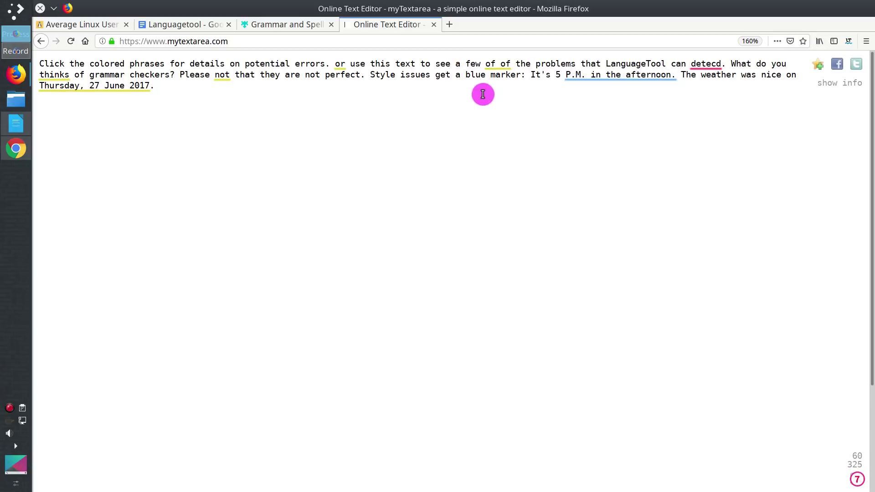
{"action": "left_click", "coordinate": [498, 65]}
{"action": "left_click", "coordinate": [506, 111]}
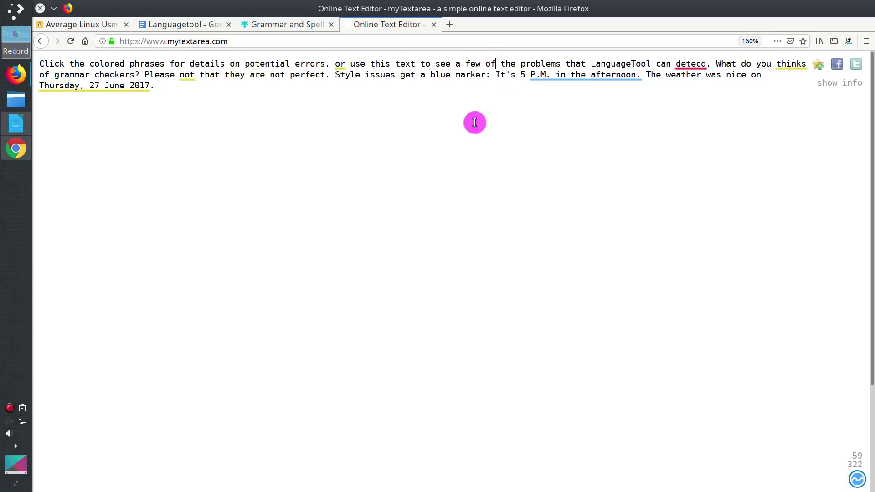
Change 'not' to 'note' and read why Thursday, 27 June 2017 is flagged as wrong
{"action": "left_click", "coordinate": [186, 77]}
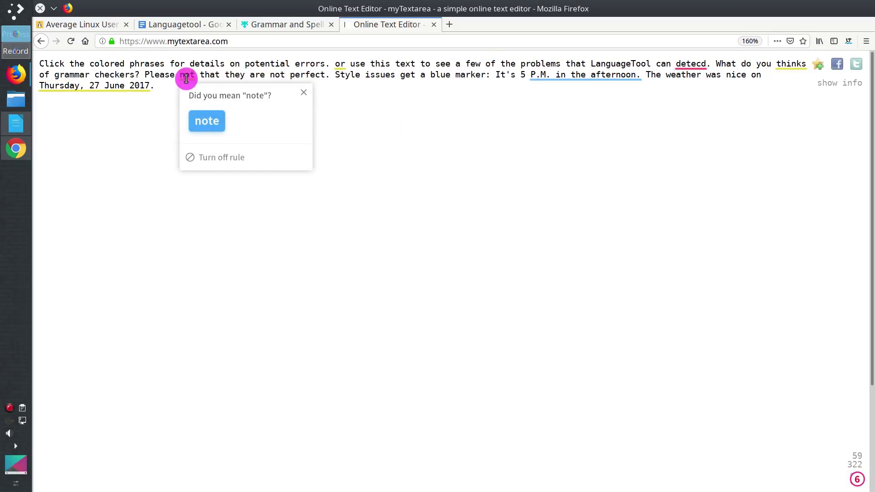
{"action": "left_click", "coordinate": [209, 123]}
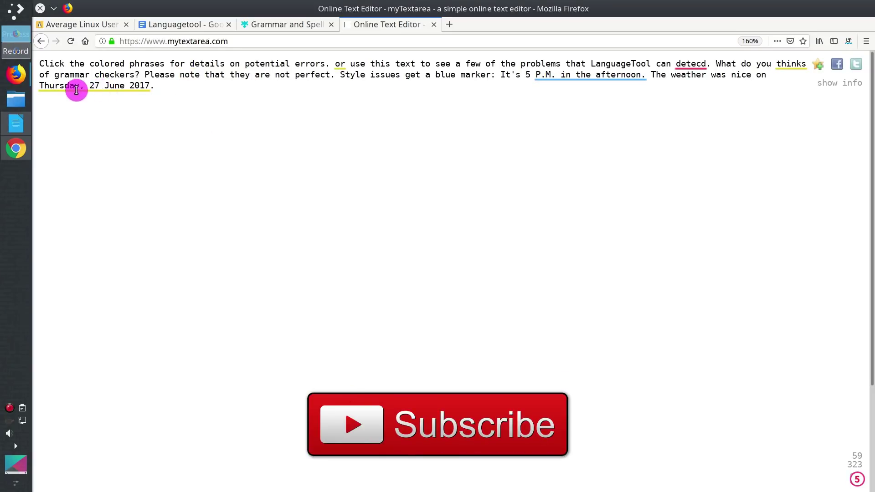
{"action": "left_click", "coordinate": [94, 86]}
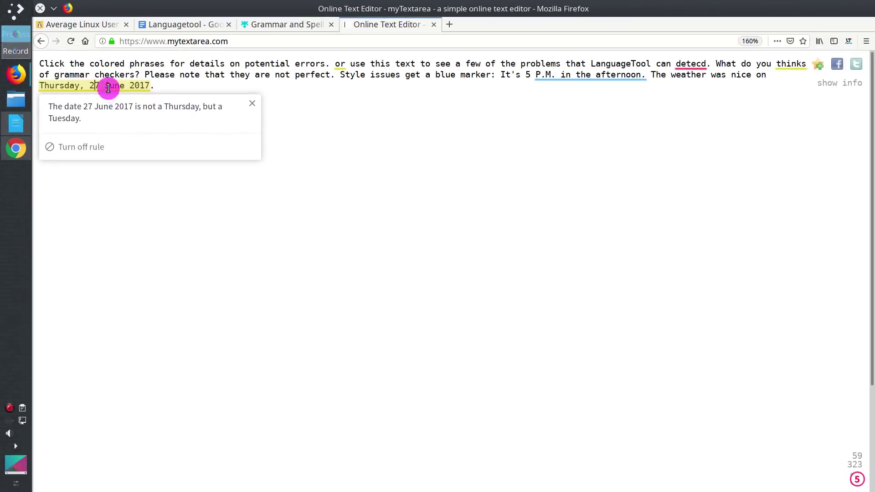
{"action": "left_click", "coordinate": [108, 87]}
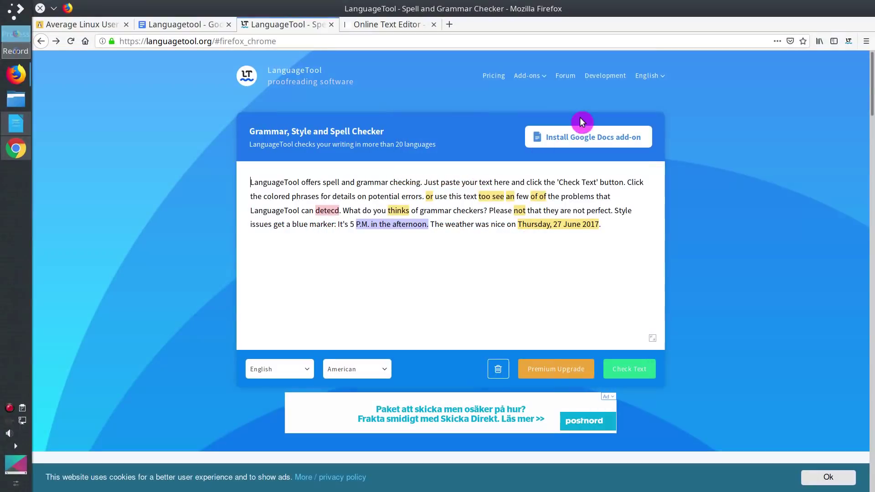
Download LanguageTool-4.5.1.oxt from the LibreOffice add-on section, choosing to save the file
{"action": "left_click", "coordinate": [542, 78]}
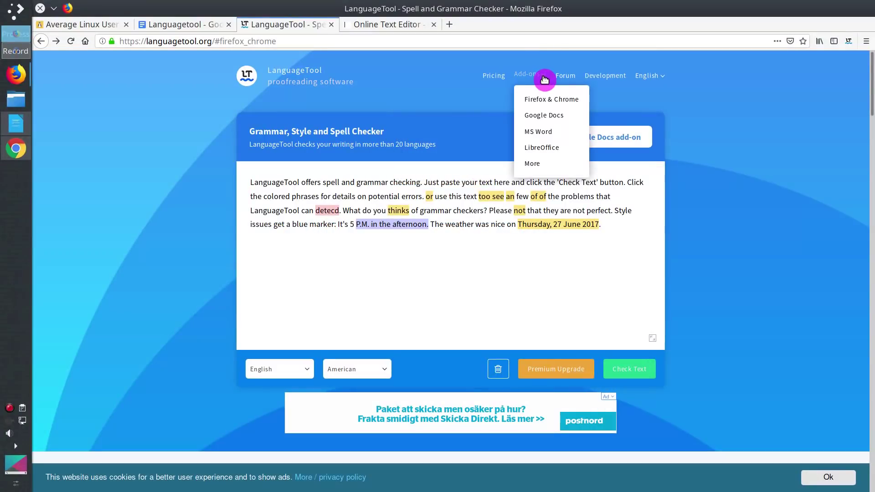
{"action": "left_click", "coordinate": [549, 150]}
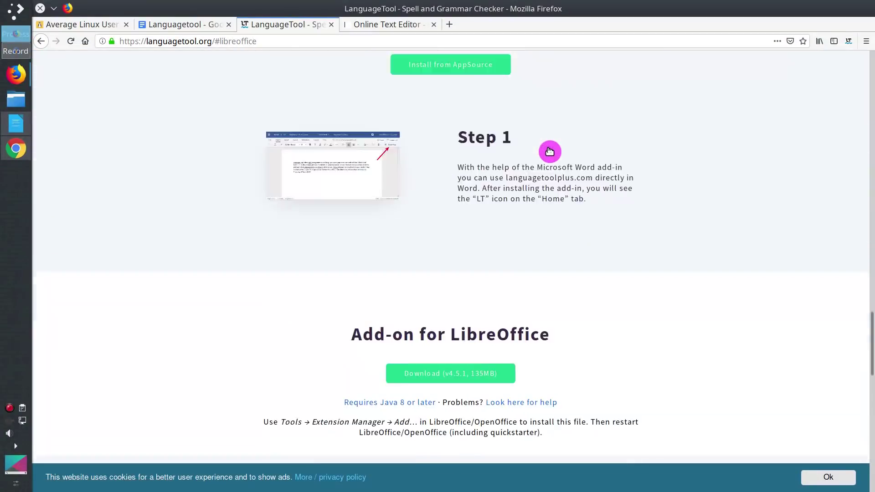
{"action": "left_click", "coordinate": [476, 158]}
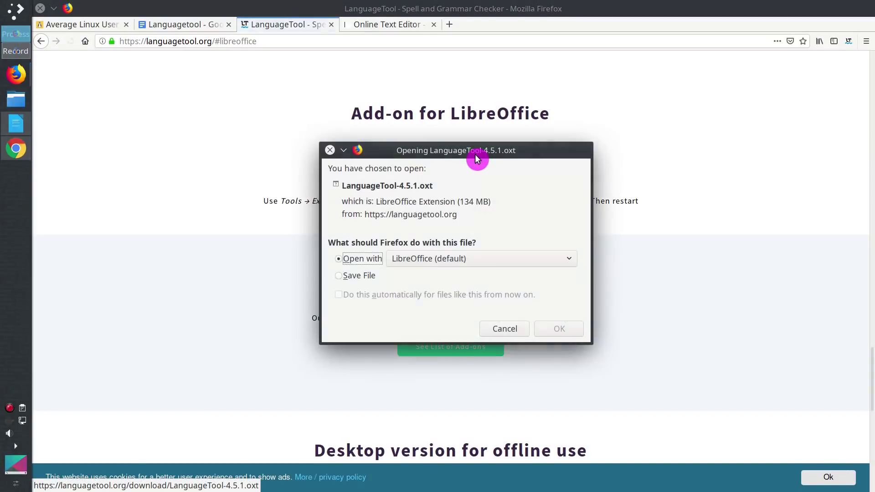
{"action": "left_click", "coordinate": [338, 276]}
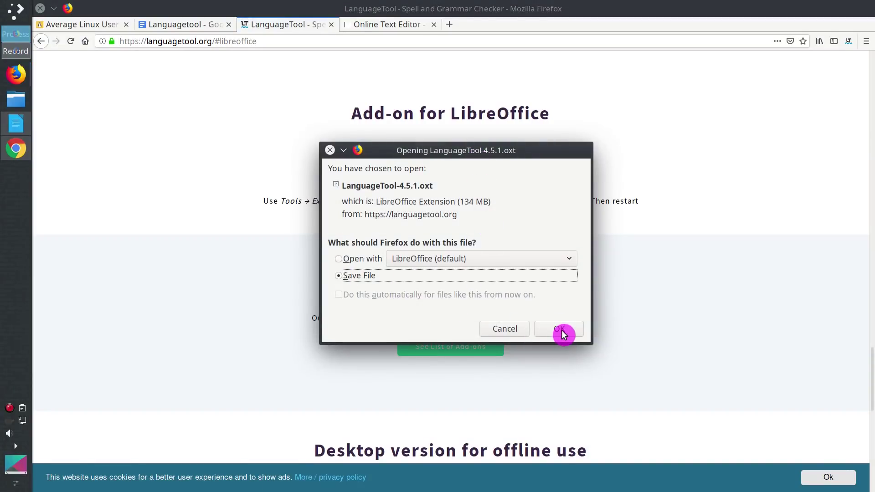
{"action": "left_click", "coordinate": [563, 333]}
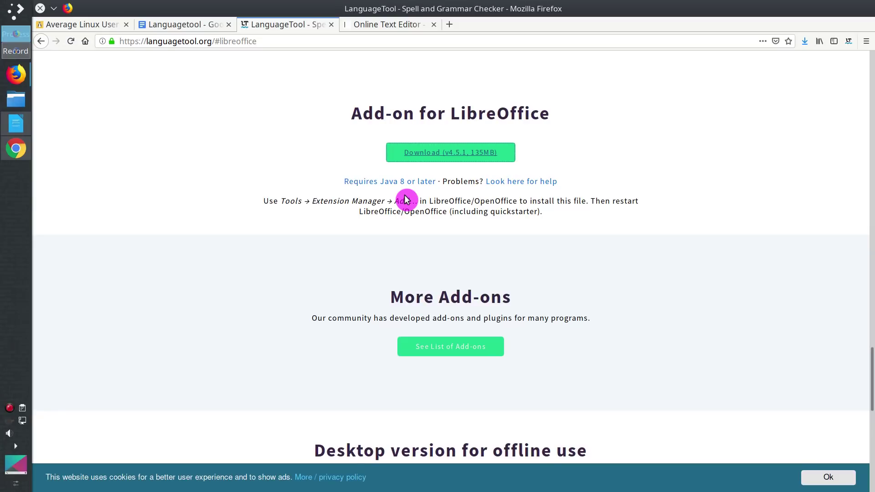
Switch to the Writer document containing the error-filled sample paragraph
{"action": "left_click", "coordinate": [16, 123]}
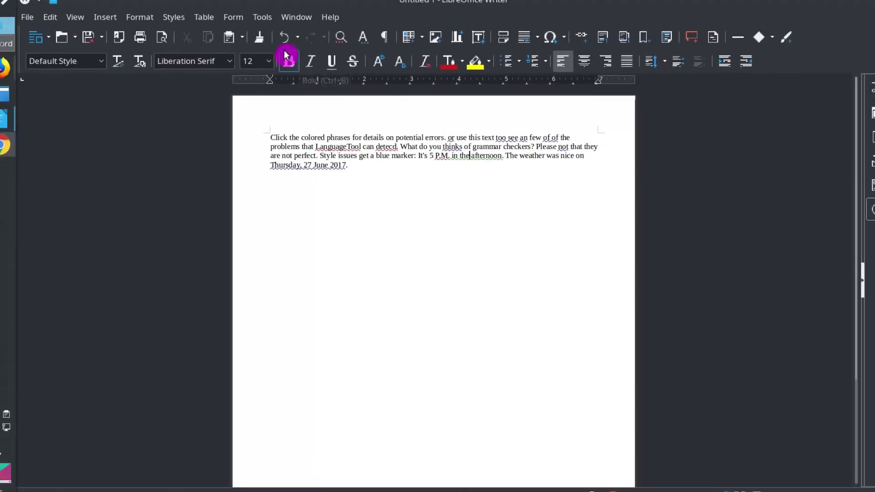
{"action": "left_click", "coordinate": [262, 20]}
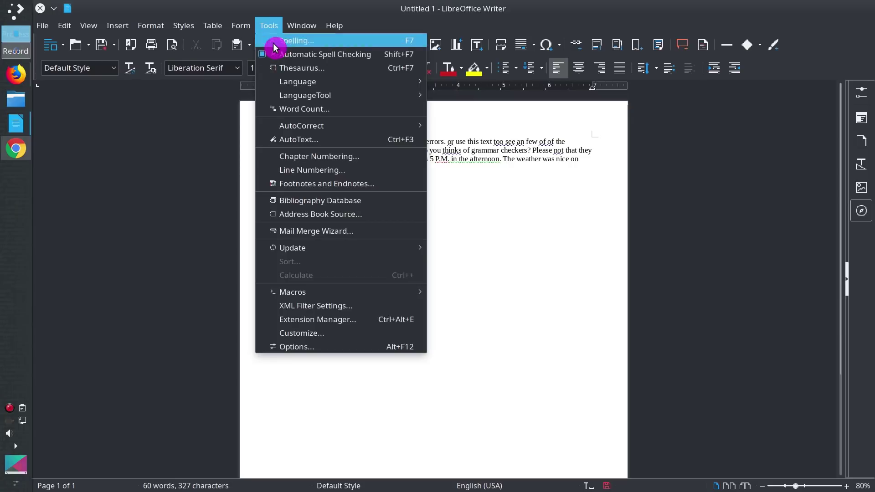
In the Extension Manager, add LanguageTool-4.5.1.oxt as a new extension
{"action": "left_click", "coordinate": [324, 322]}
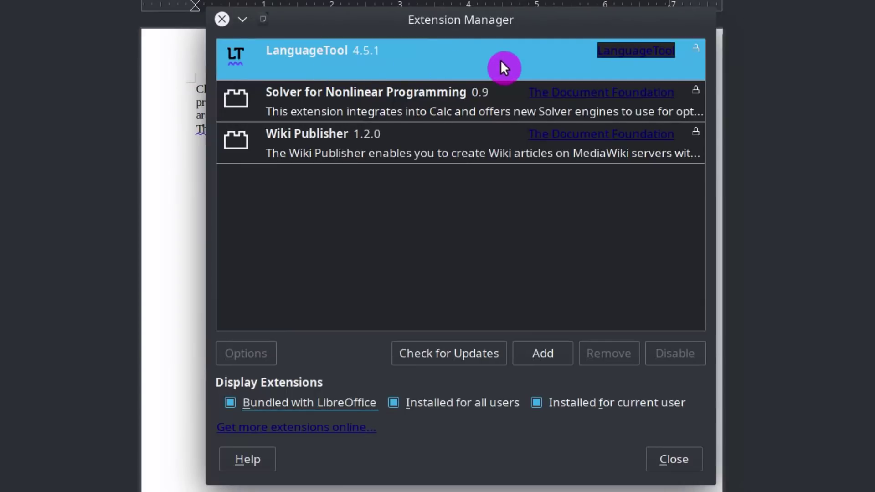
{"action": "left_click", "coordinate": [230, 403]}
{"action": "left_click", "coordinate": [537, 353]}
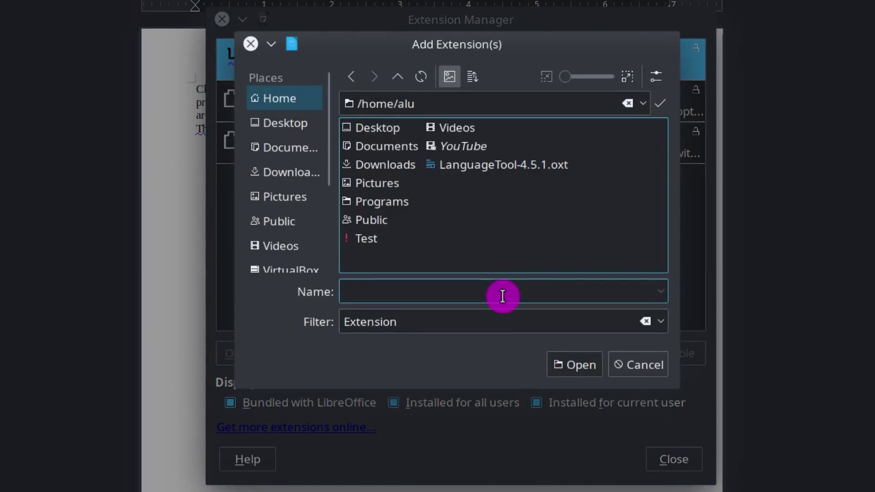
{"action": "left_click", "coordinate": [497, 169]}
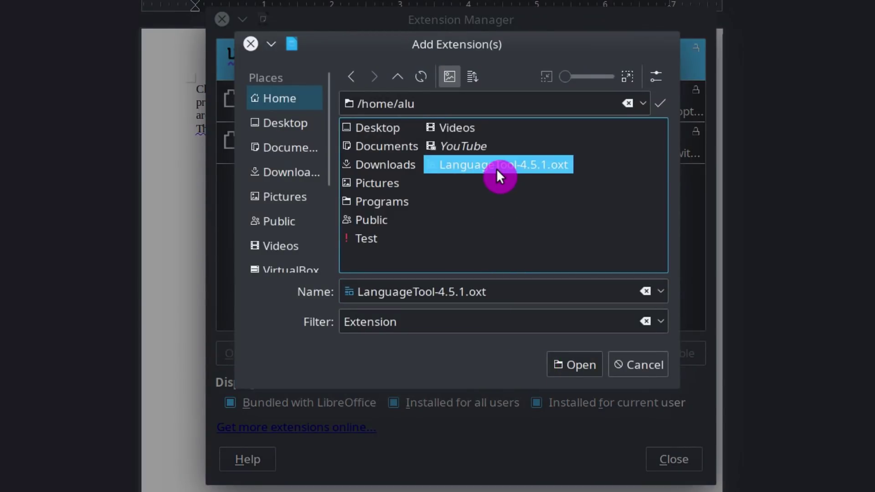
{"action": "left_click", "coordinate": [581, 374]}
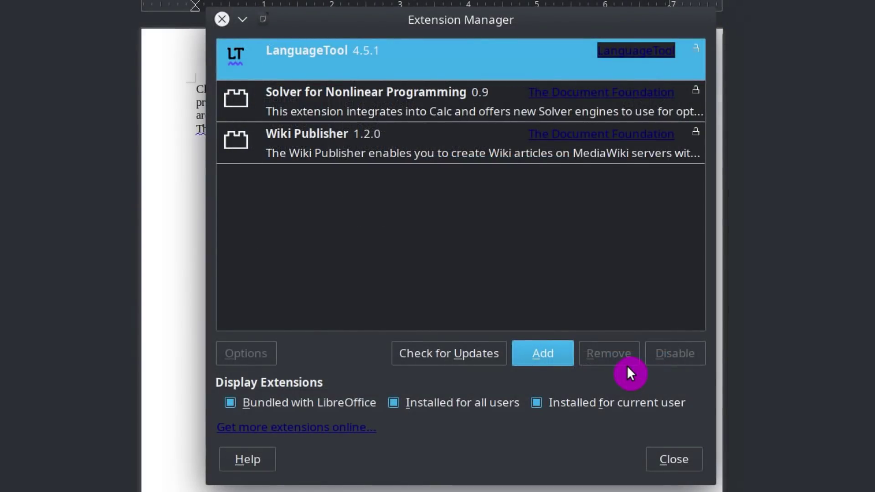
Close the Extension Manager and correct 'detecd' to 'detect' using its spelling suggestion
{"action": "left_click", "coordinate": [672, 459]}
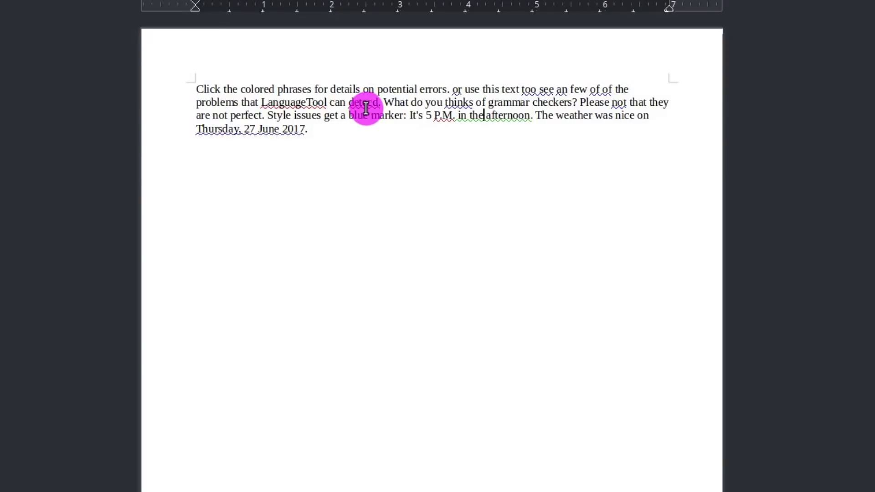
{"action": "right_click", "coordinate": [364, 102]}
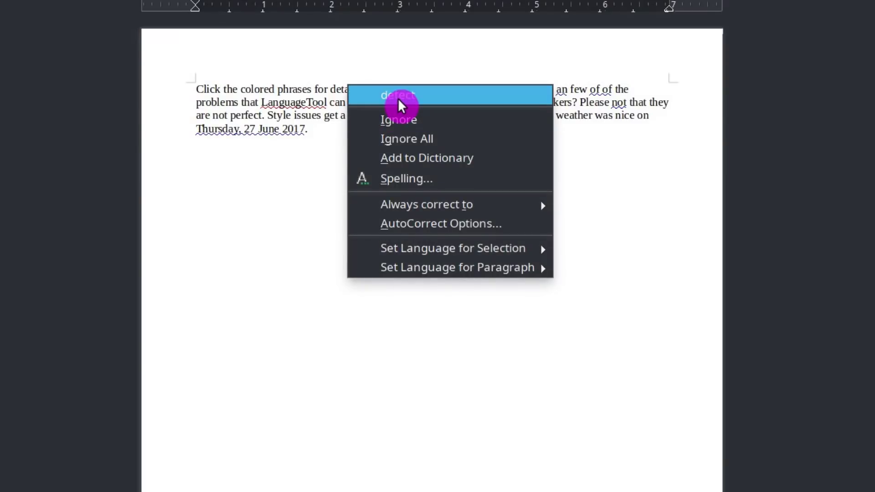
{"action": "left_click", "coordinate": [403, 98]}
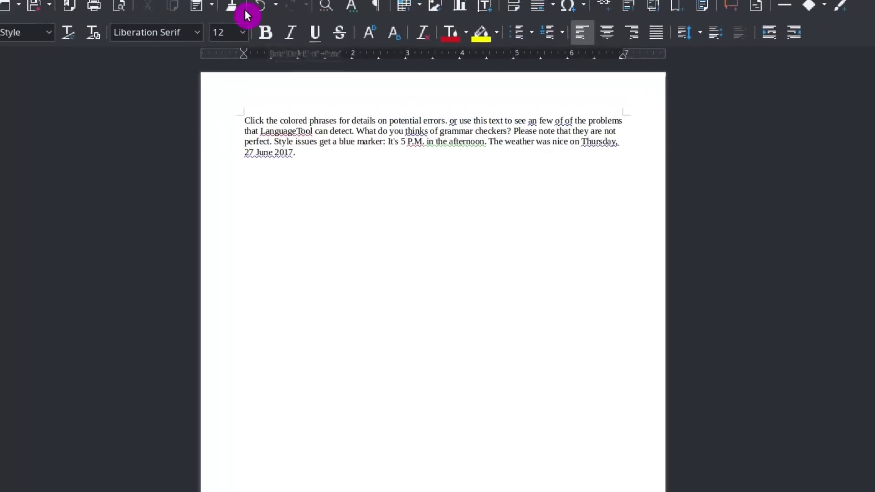
{"action": "left_click", "coordinate": [269, 26]}
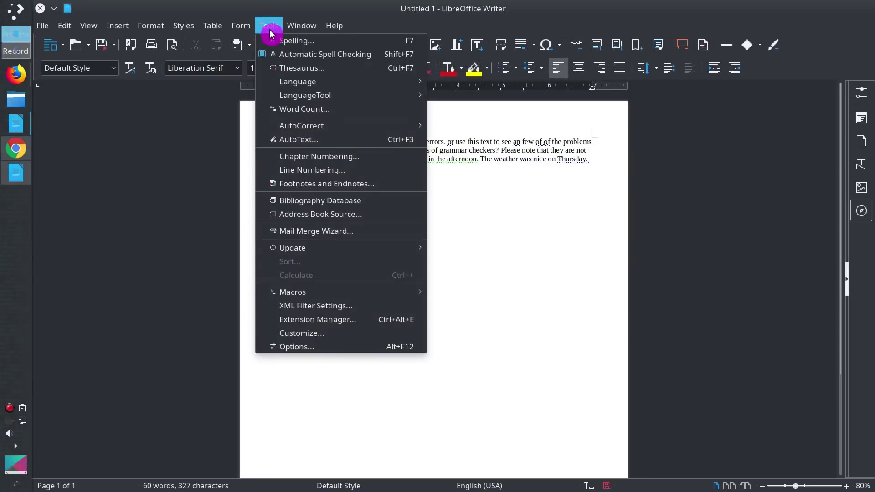
{"action": "mouse_move", "coordinate": [280, 95]}
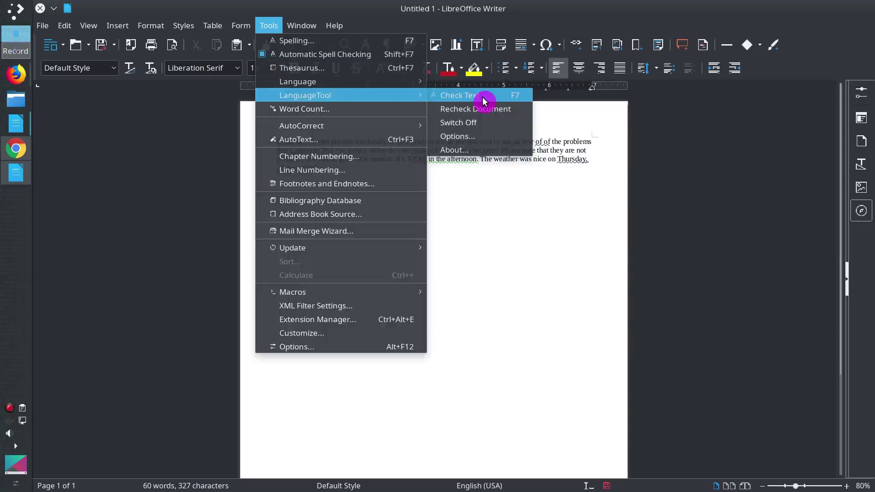
Run the LanguageTool check, skipping the flagged P.M., the date mismatch and 'LanguageTool'
{"action": "left_click", "coordinate": [483, 97]}
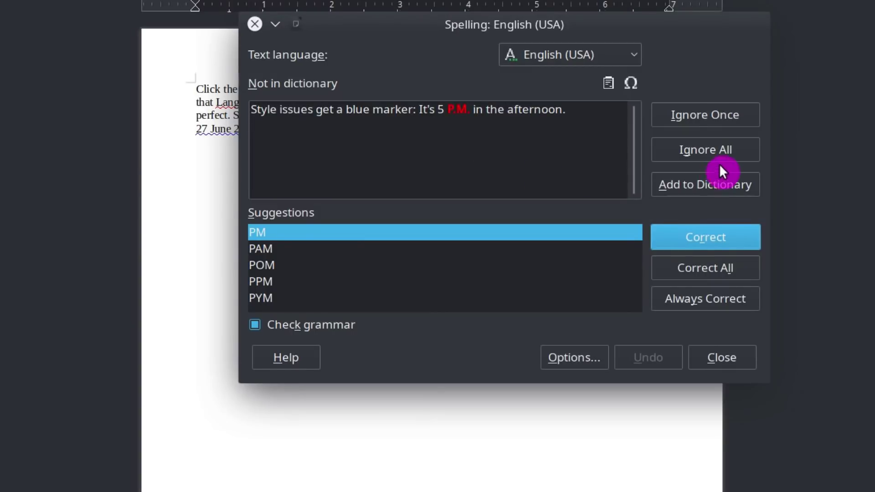
{"action": "left_click", "coordinate": [702, 116]}
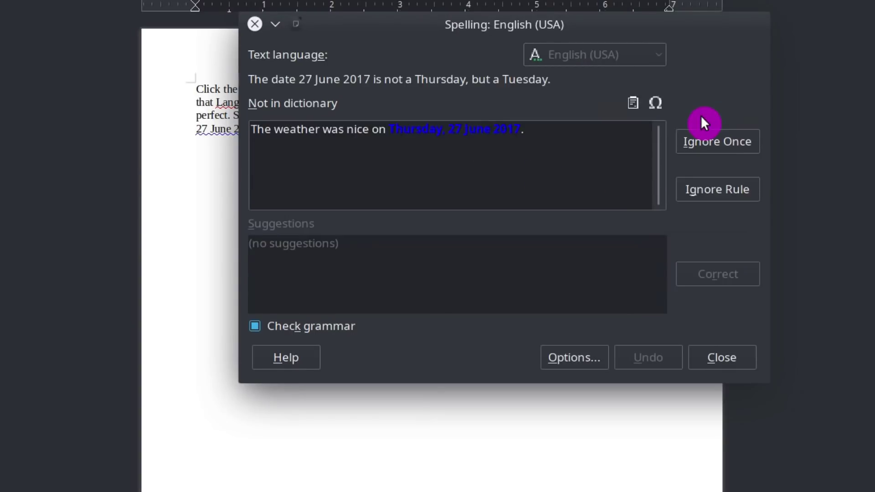
{"action": "left_click", "coordinate": [698, 143]}
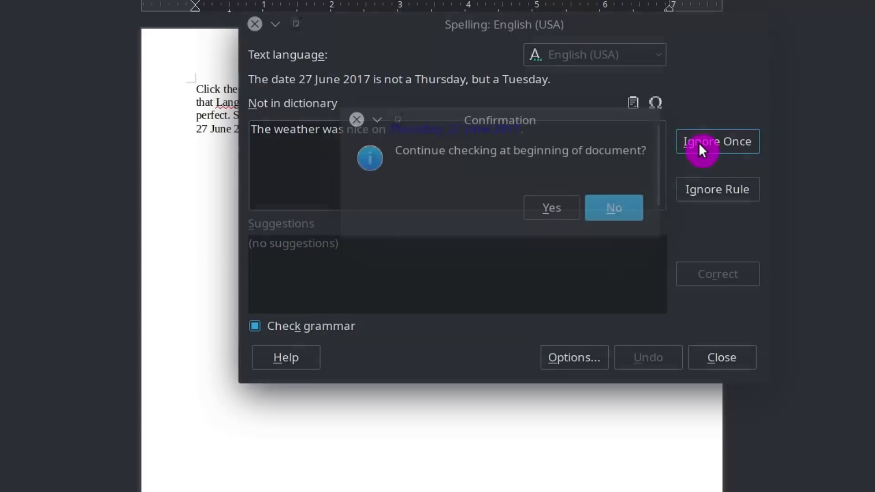
{"action": "left_click", "coordinate": [562, 208]}
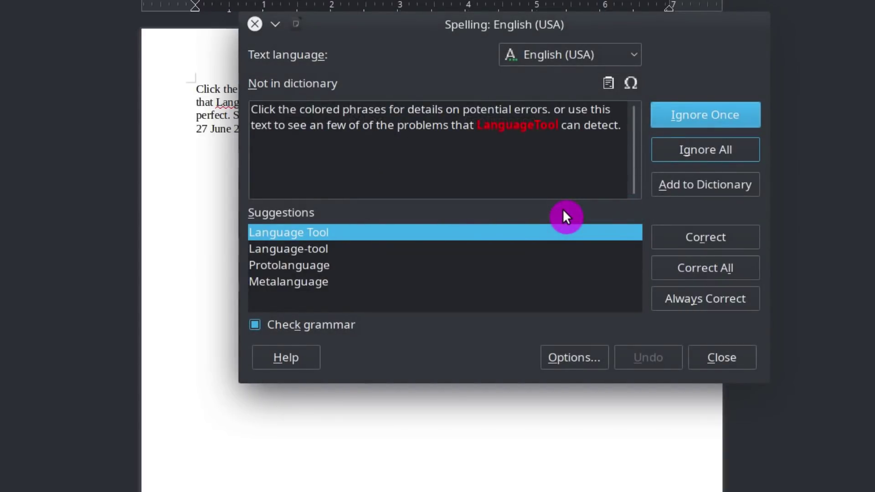
{"action": "left_click", "coordinate": [701, 120]}
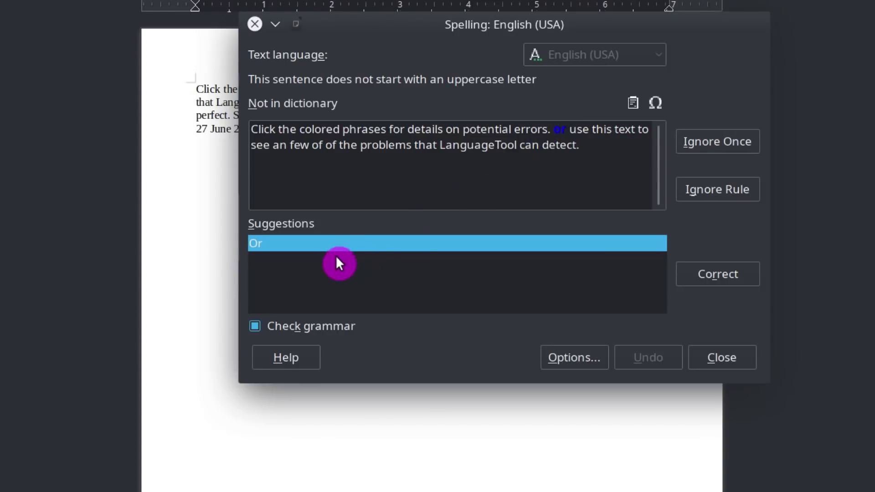
Capitalize 'Or', add 'LanguageTool' to the dictionary, fix 'an', 'of of' and 'thinks'
{"action": "left_click", "coordinate": [721, 277]}
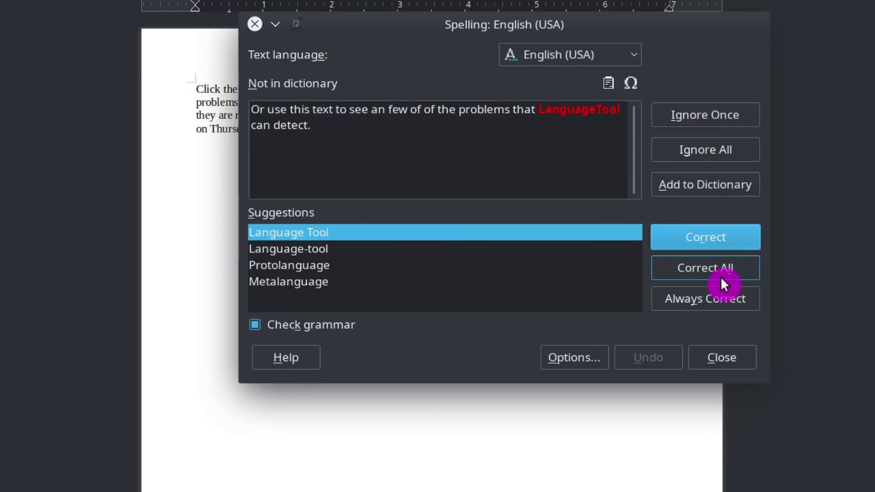
{"action": "left_click", "coordinate": [696, 184]}
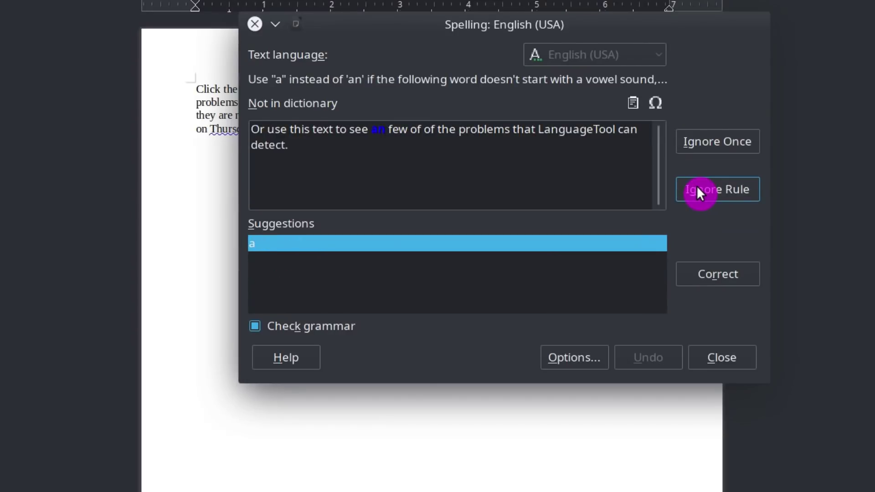
{"action": "left_click", "coordinate": [713, 276]}
{"action": "left_click", "coordinate": [714, 275]}
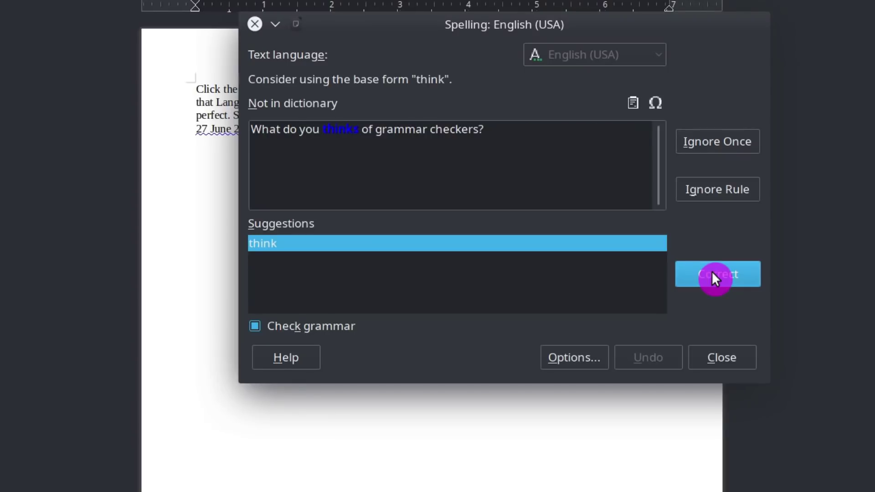
{"action": "left_click", "coordinate": [713, 273]}
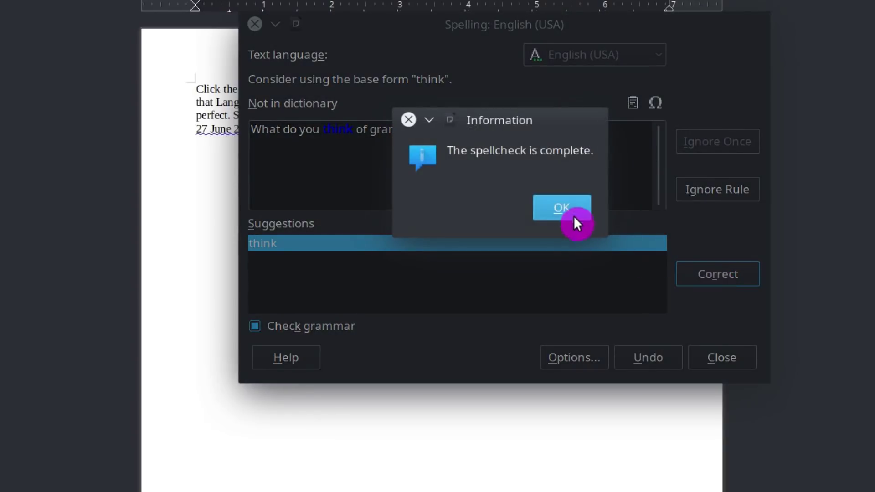
{"action": "left_click", "coordinate": [573, 218]}
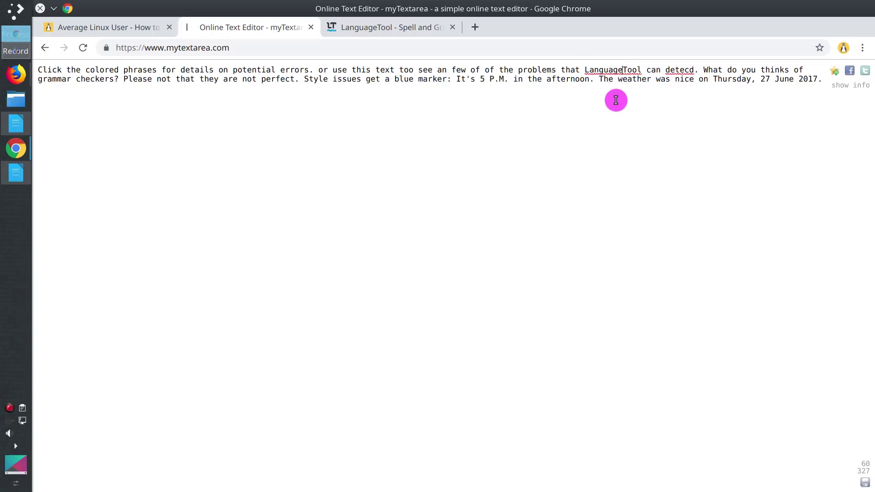
Install the LanguageTool extension in Chrome from the Chrome Web Store via languagetool.org
{"action": "left_click", "coordinate": [418, 30]}
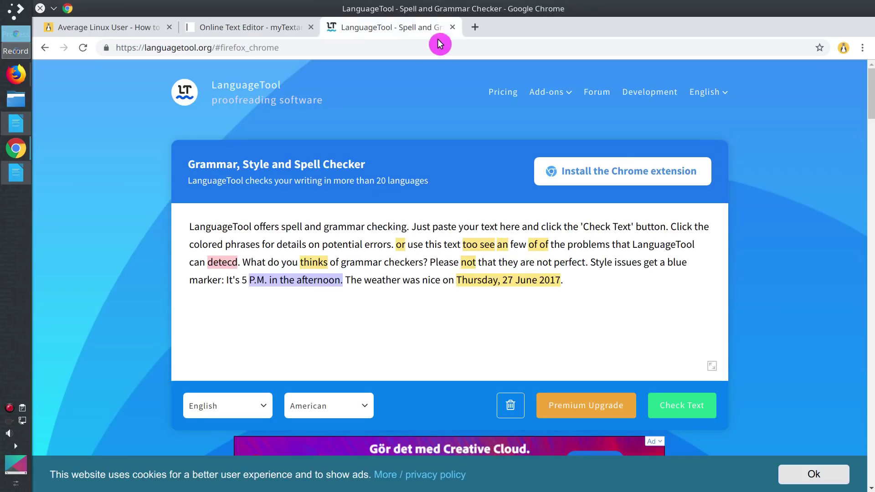
{"action": "mouse_move", "coordinate": [560, 98]}
{"action": "left_click", "coordinate": [574, 124]}
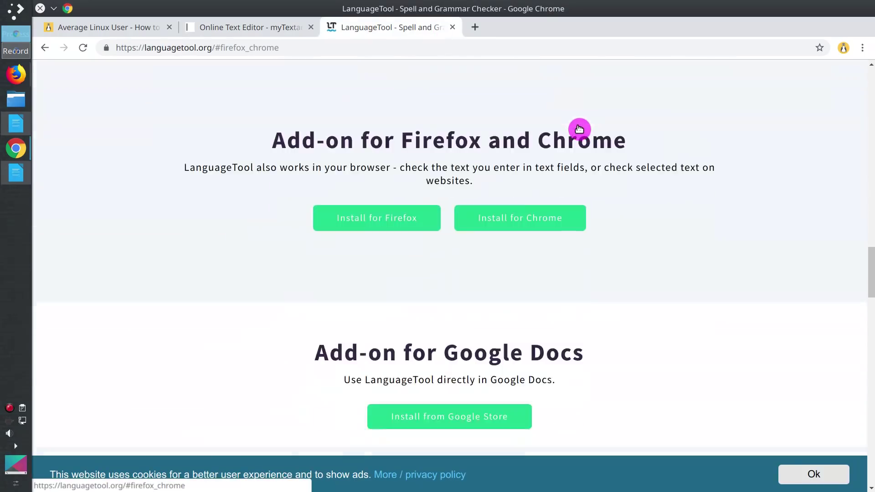
{"action": "left_click", "coordinate": [542, 221]}
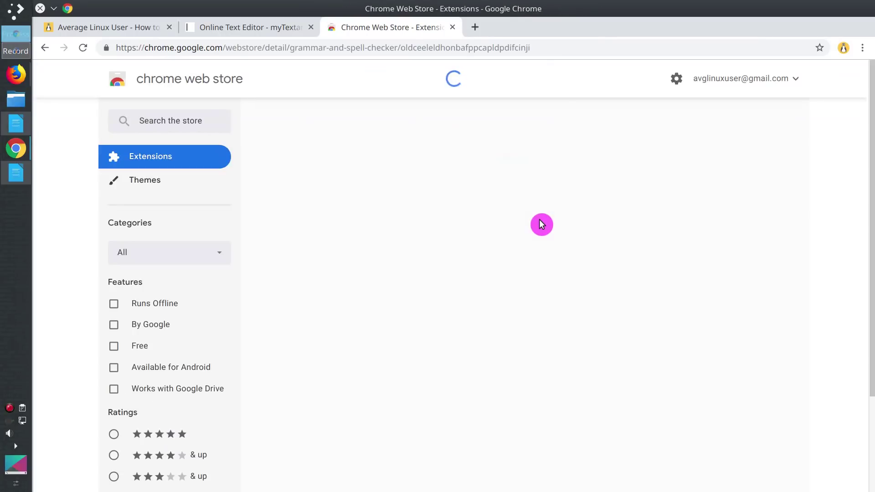
{"action": "left_click", "coordinate": [684, 163]}
{"action": "left_click", "coordinate": [535, 166]}
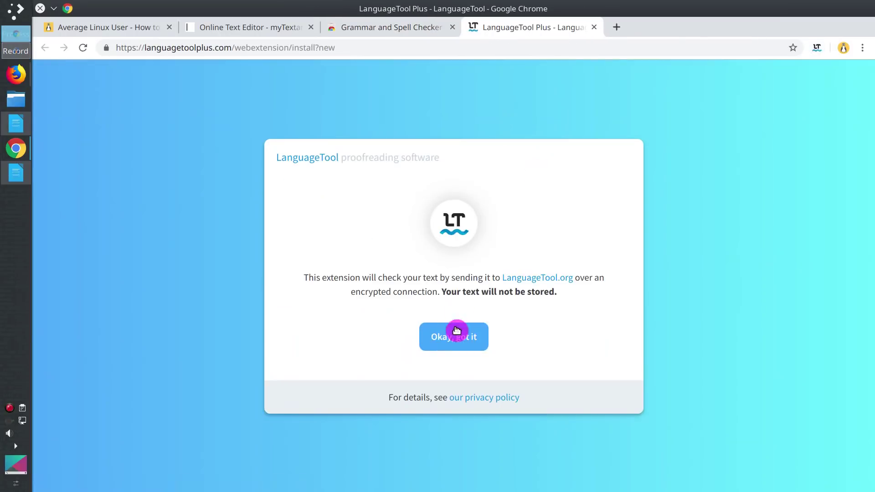
{"action": "left_click", "coordinate": [455, 335]}
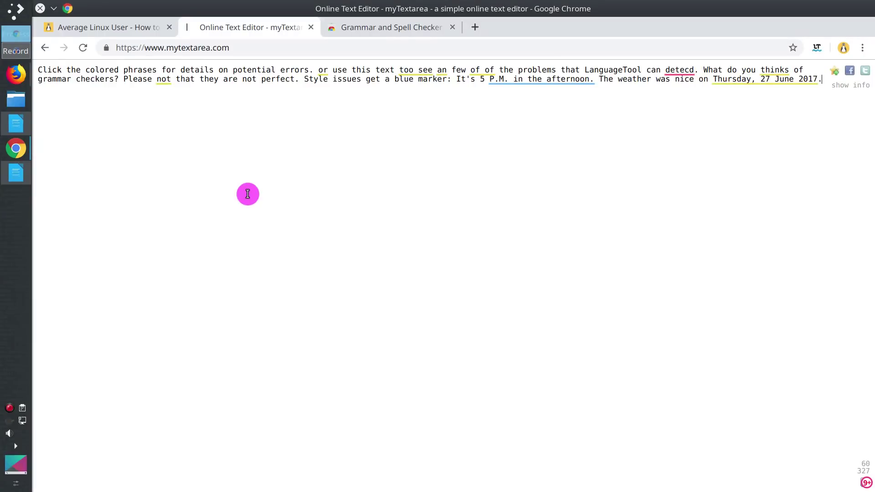
In myTextarea, apply LanguageTool's fixes 'or' to 'Or' and 'too see' to 'to see'
{"action": "left_click", "coordinate": [325, 70]}
{"action": "left_click", "coordinate": [337, 108]}
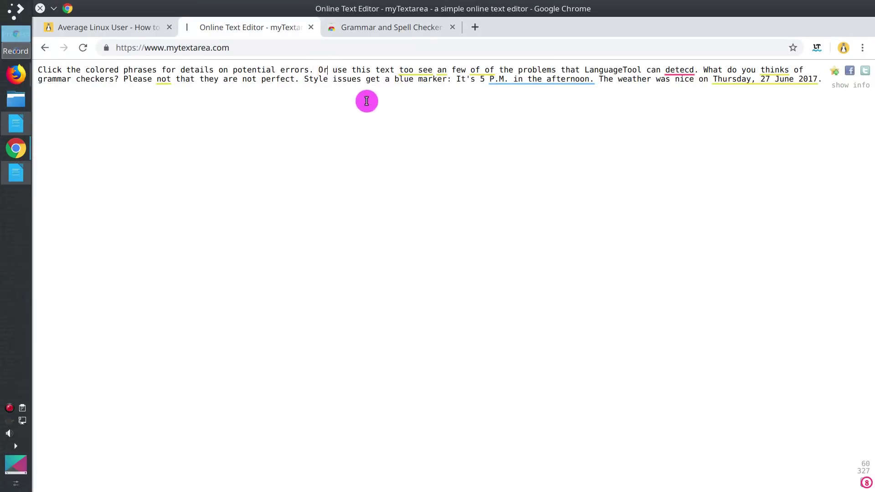
{"action": "left_click", "coordinate": [407, 70]}
{"action": "left_click", "coordinate": [421, 109]}
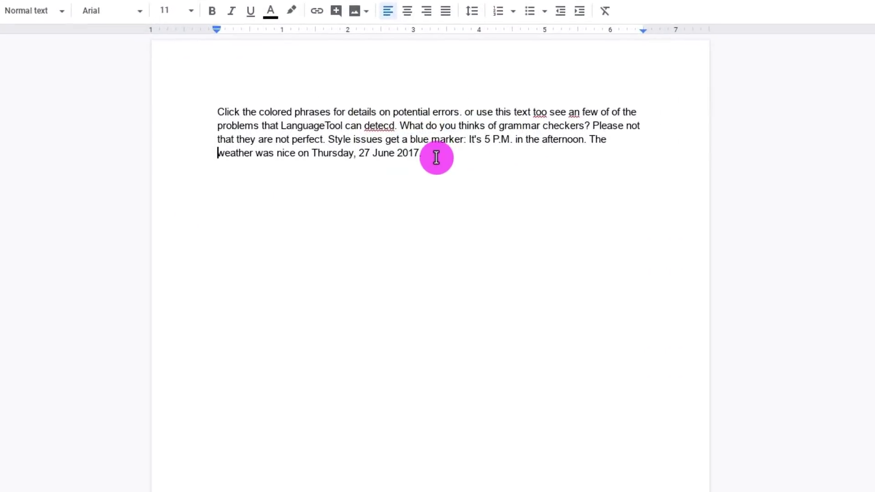
In the Languagetool document, inspect the underlined 'too' and 'an', then place the cursor after 2017
{"action": "left_click", "coordinate": [541, 112]}
{"action": "left_click", "coordinate": [571, 113]}
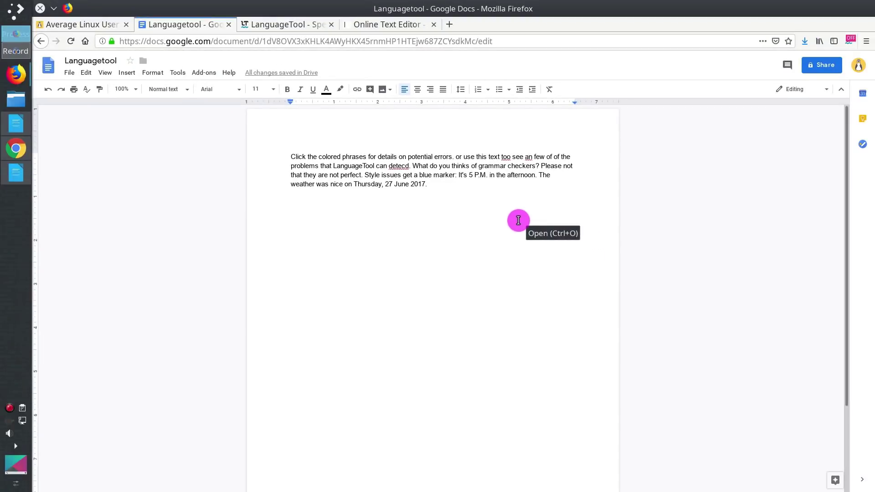
{"action": "left_click", "coordinate": [448, 192]}
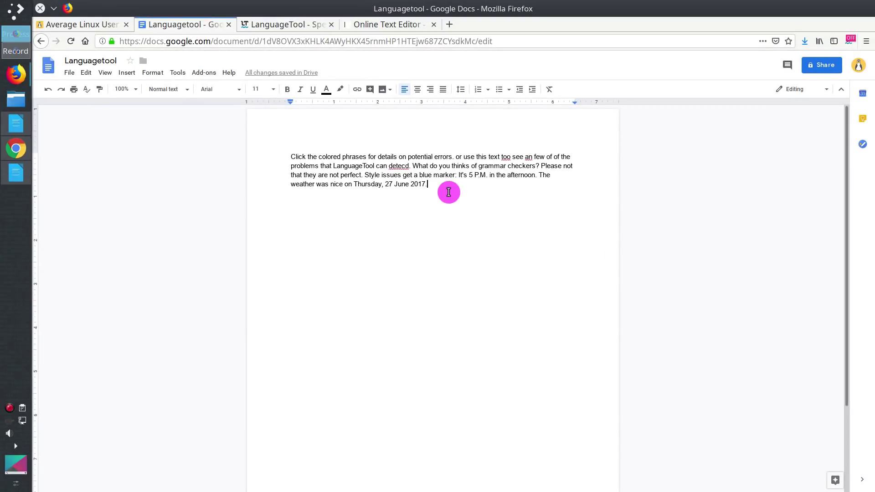
From the LanguageTool checker page, open the Google Docs add-on store listing
{"action": "left_click", "coordinate": [282, 27]}
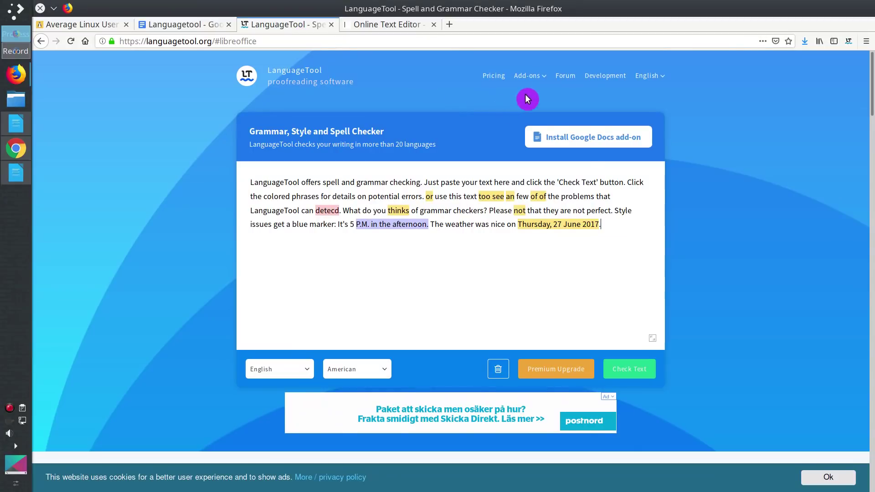
{"action": "mouse_move", "coordinate": [539, 81]}
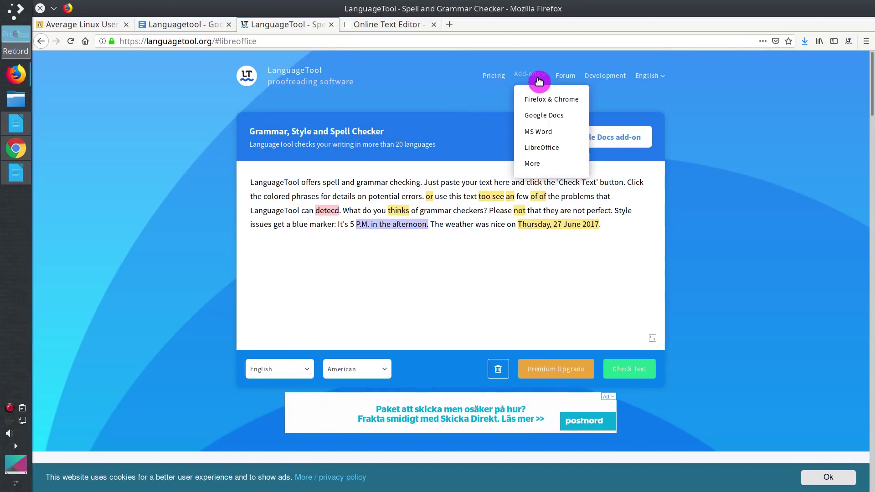
{"action": "left_click", "coordinate": [546, 117]}
{"action": "left_click", "coordinate": [451, 145]}
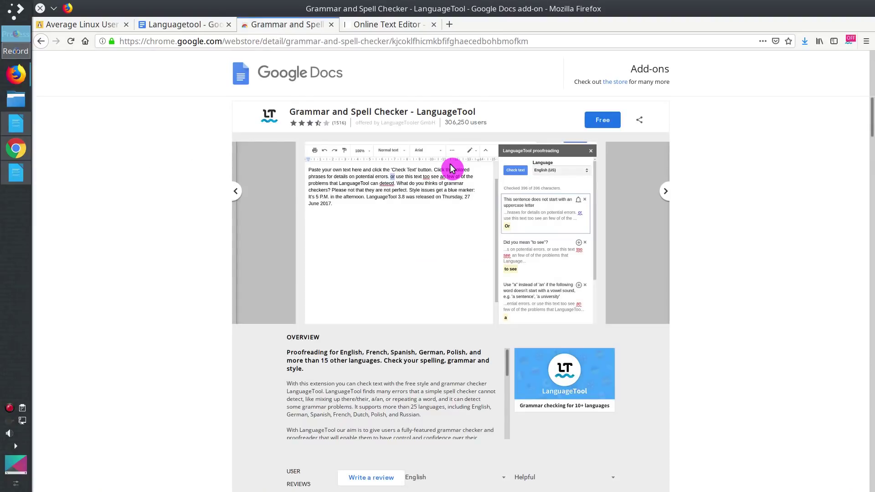
Install the free Grammar and Spell Checker add-on, signing in with the Google account
{"action": "left_click", "coordinate": [603, 120]}
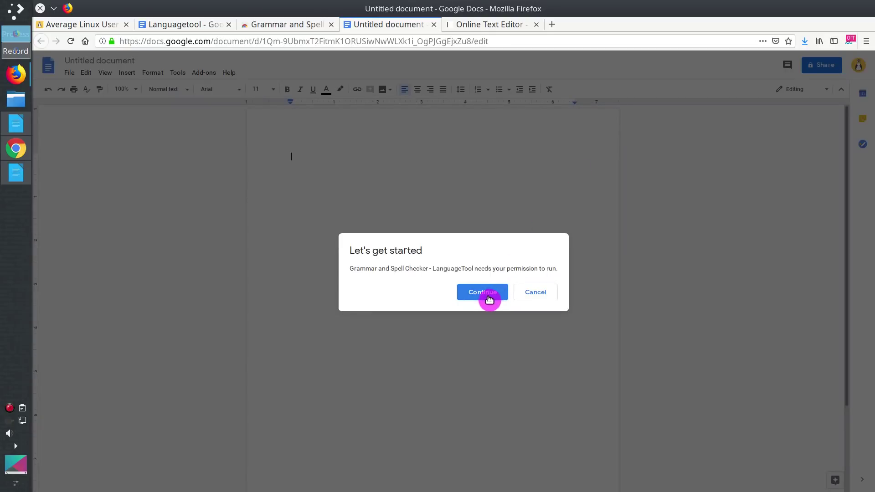
{"action": "left_click", "coordinate": [489, 295]}
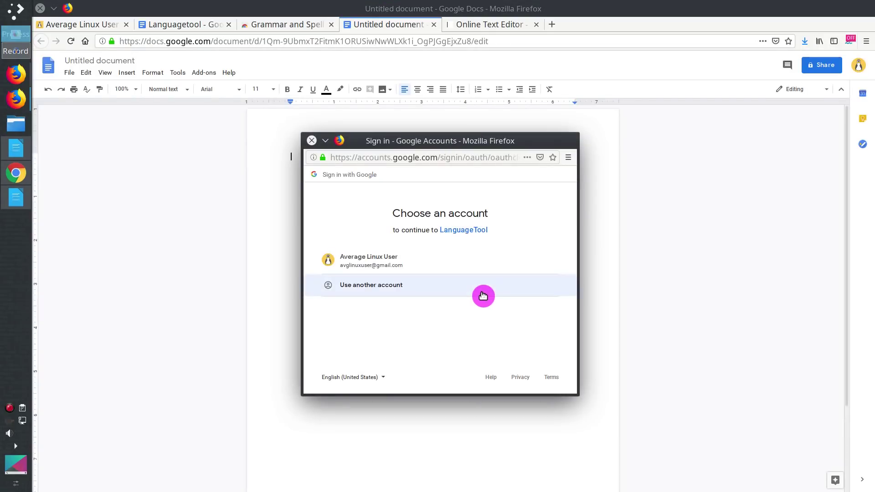
{"action": "left_click", "coordinate": [408, 265]}
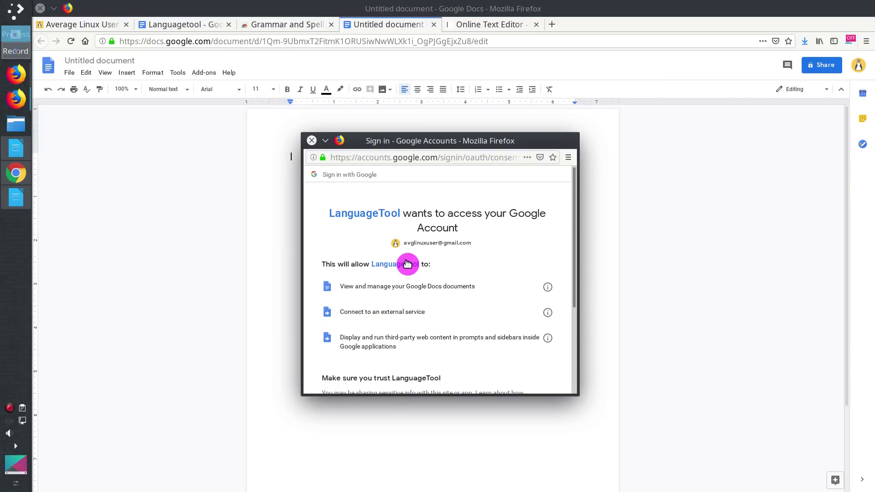
{"action": "scroll", "coordinate": [407, 265], "scroll_direction": "down", "scroll_amount": 5}
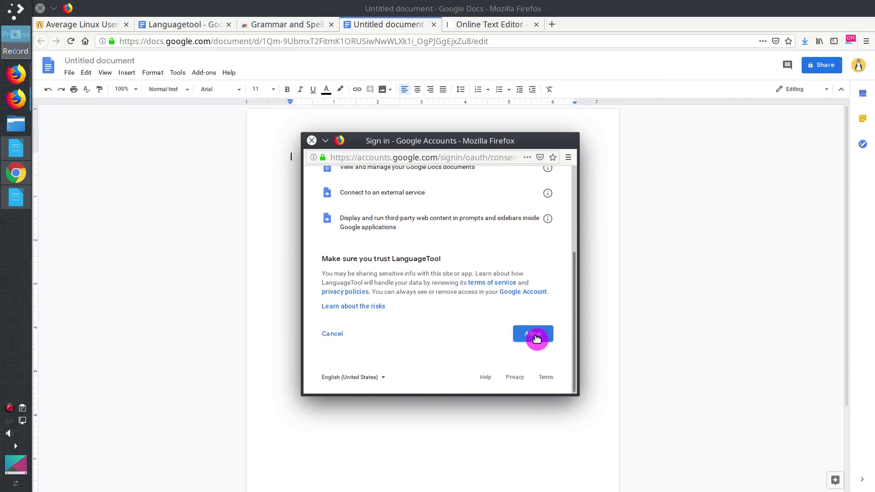
Allow LanguageTool account access, reload the Languagetool document and run the LanguageTool Check Text
{"action": "left_click", "coordinate": [536, 338]}
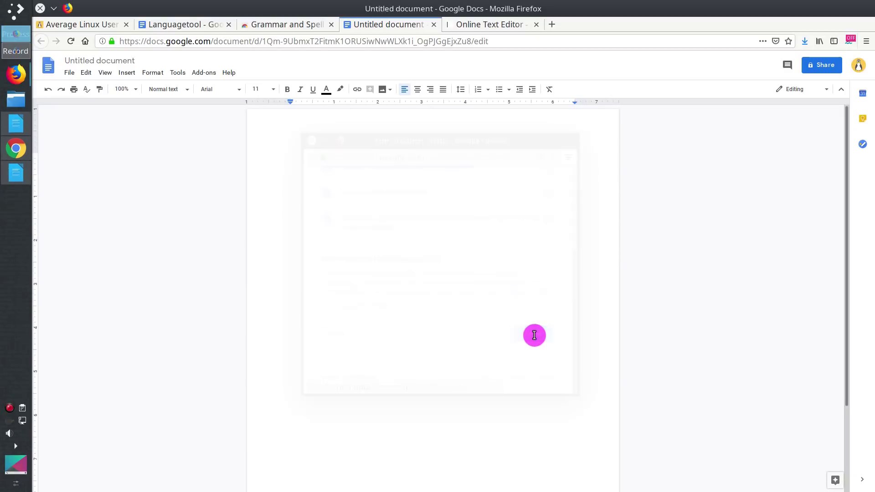
{"action": "left_click", "coordinate": [187, 24]}
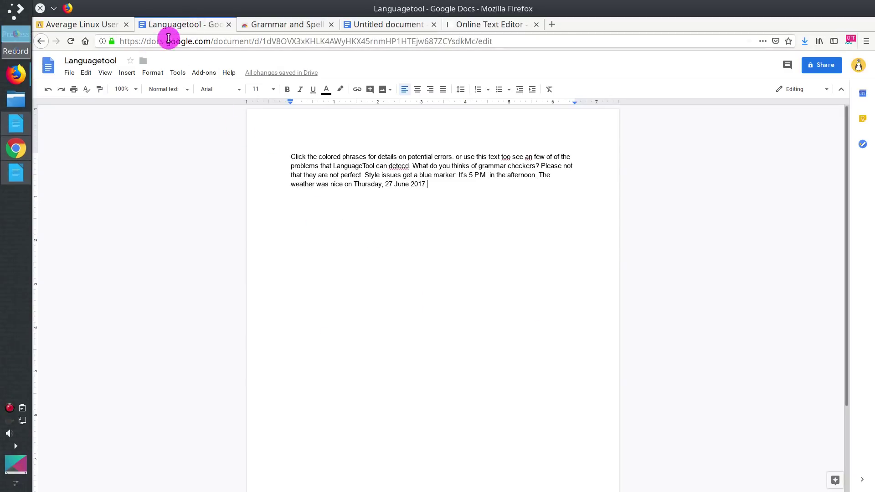
{"action": "left_click", "coordinate": [70, 45]}
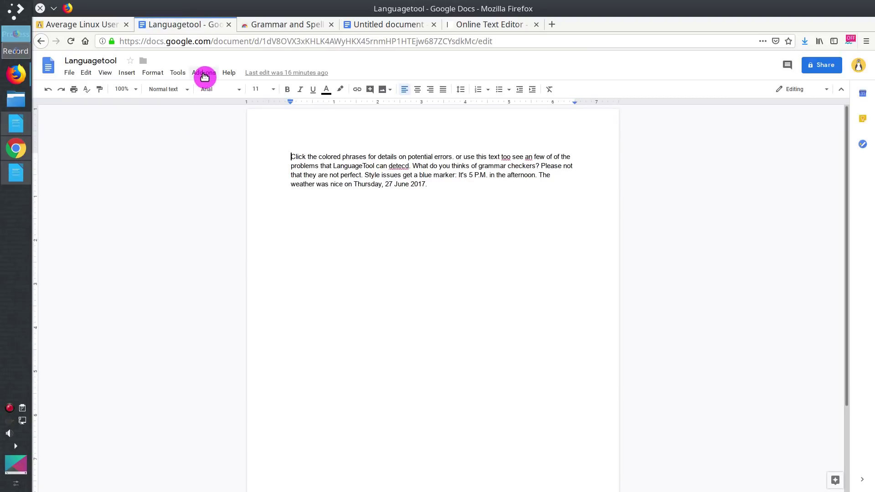
{"action": "left_click", "coordinate": [204, 74]}
{"action": "mouse_move", "coordinate": [234, 114]}
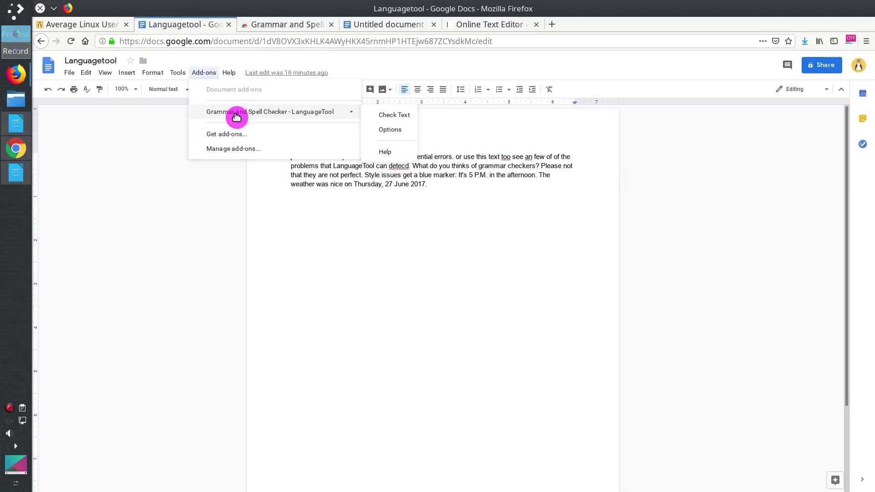
{"action": "left_click", "coordinate": [395, 118]}
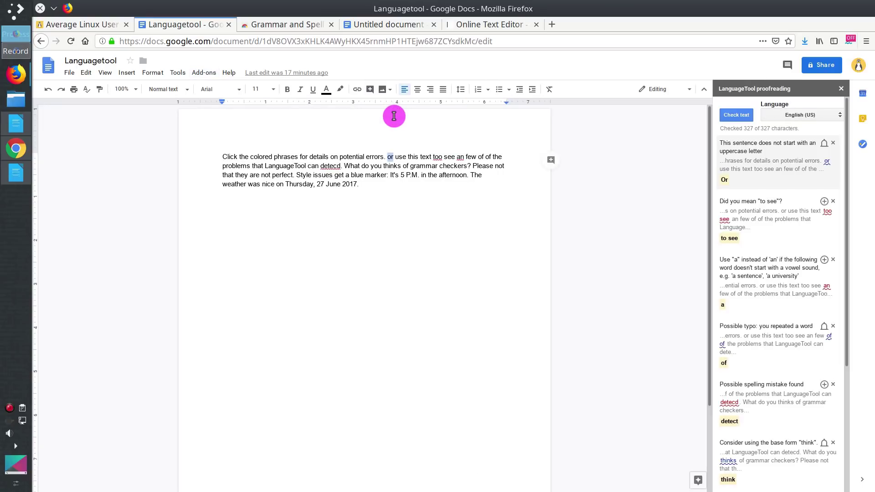
Accept the suggestions changing 'or' to 'Or' and 'too see' to 'to see'
{"action": "left_click", "coordinate": [805, 168]}
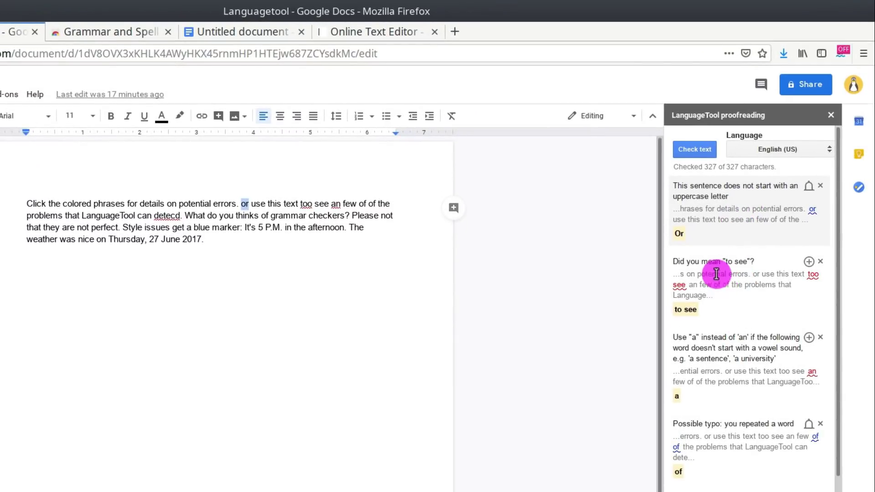
{"action": "left_click", "coordinate": [681, 237]}
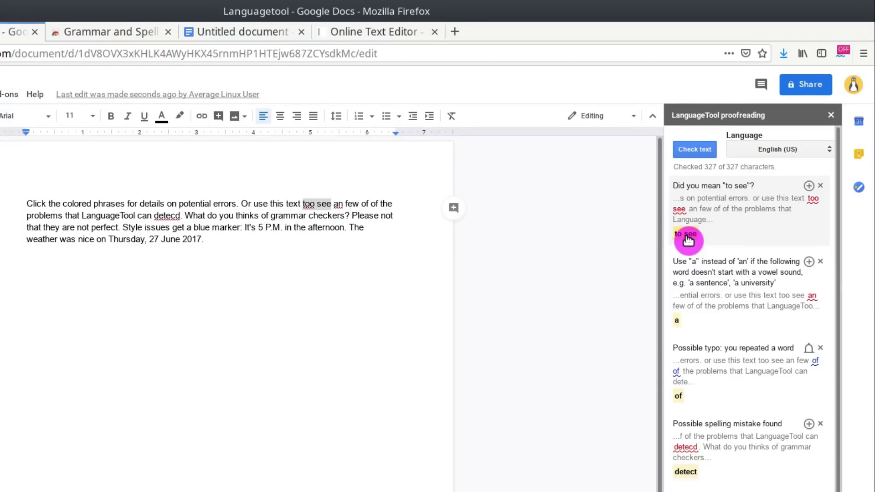
{"action": "left_click", "coordinate": [688, 239]}
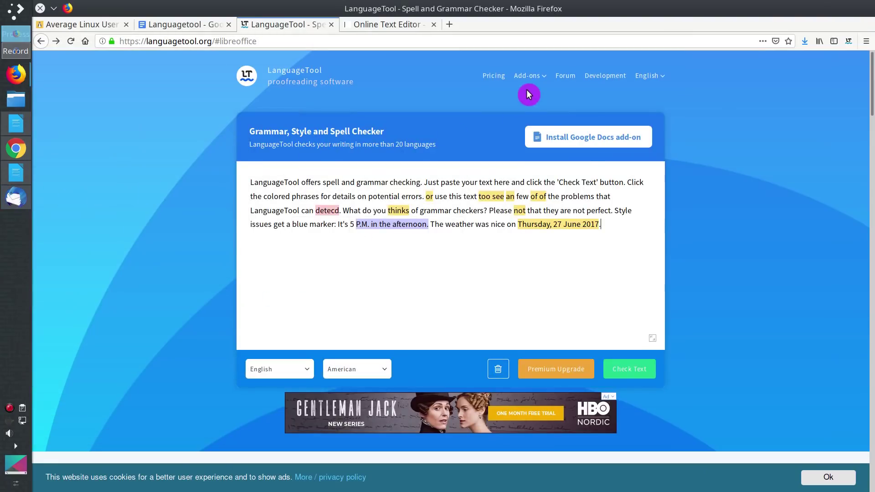
Open the LanguageTool for Thunderbird page from the full list of LanguageTool add-ons
{"action": "mouse_move", "coordinate": [532, 82]}
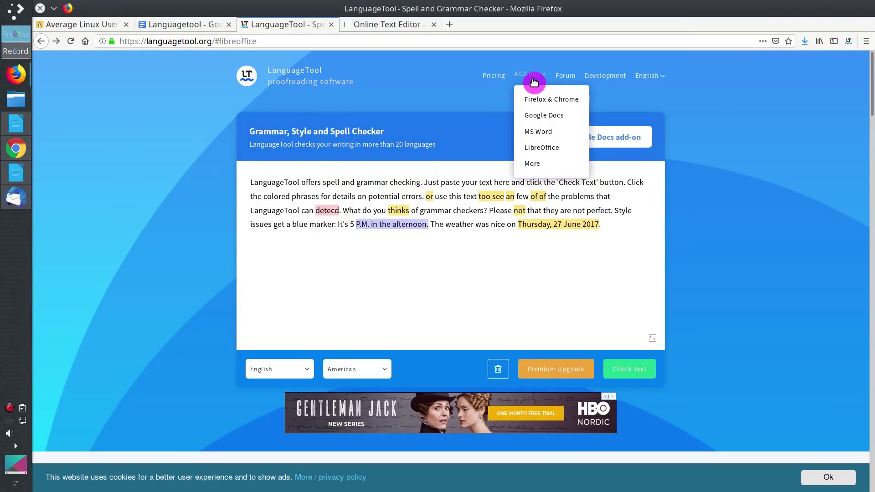
{"action": "left_click", "coordinate": [537, 162]}
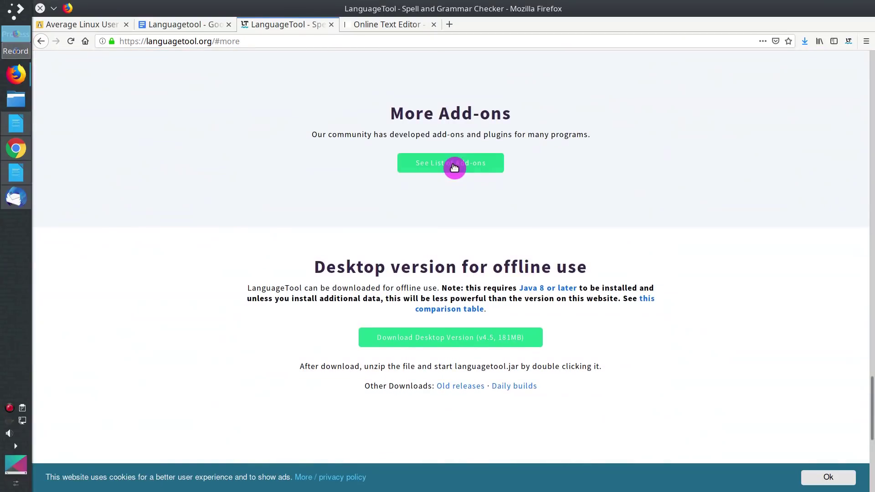
{"action": "left_click", "coordinate": [444, 171]}
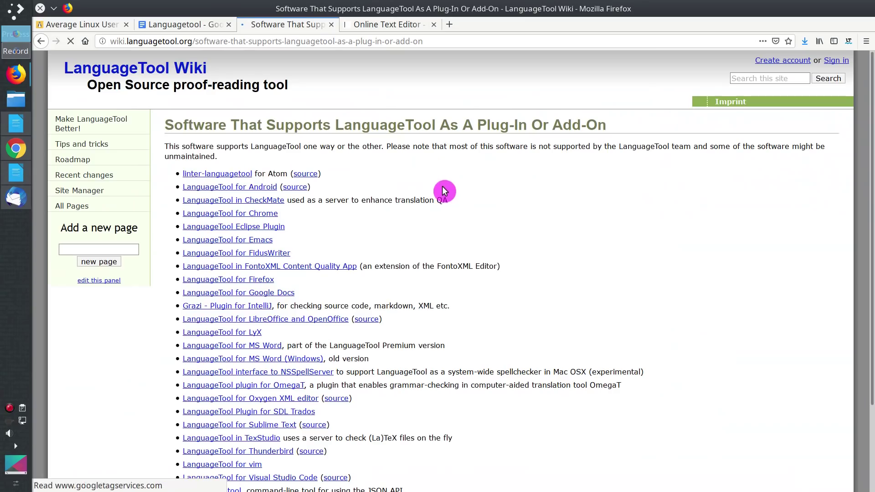
{"action": "scroll", "coordinate": [441, 212], "scroll_direction": "down", "scroll_amount": 3}
{"action": "scroll", "coordinate": [442, 214], "scroll_direction": "down", "scroll_amount": 1}
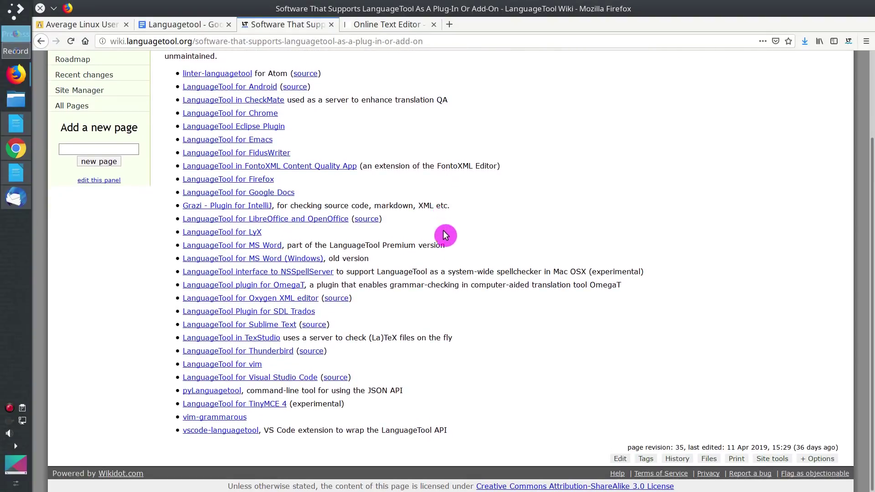
{"action": "left_click", "coordinate": [267, 354]}
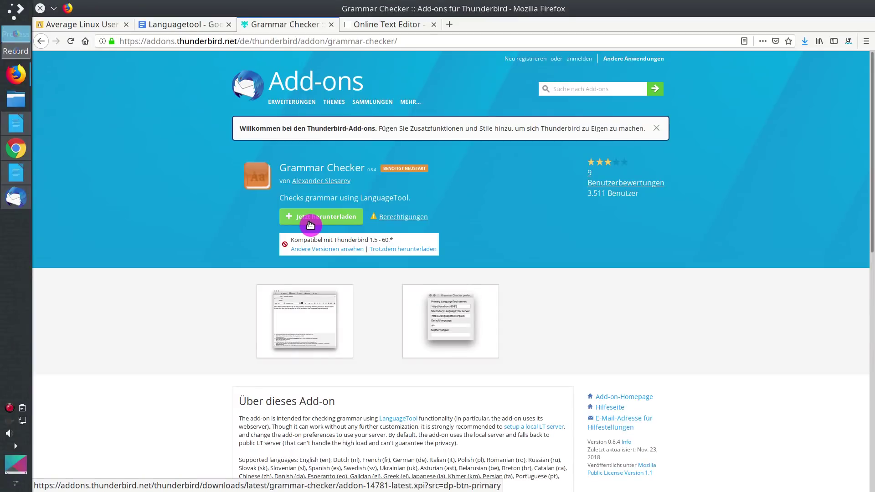
Download and save the grammar_checker-0.8.4-tb.xpi add-on file to disk
{"action": "left_click", "coordinate": [310, 224]}
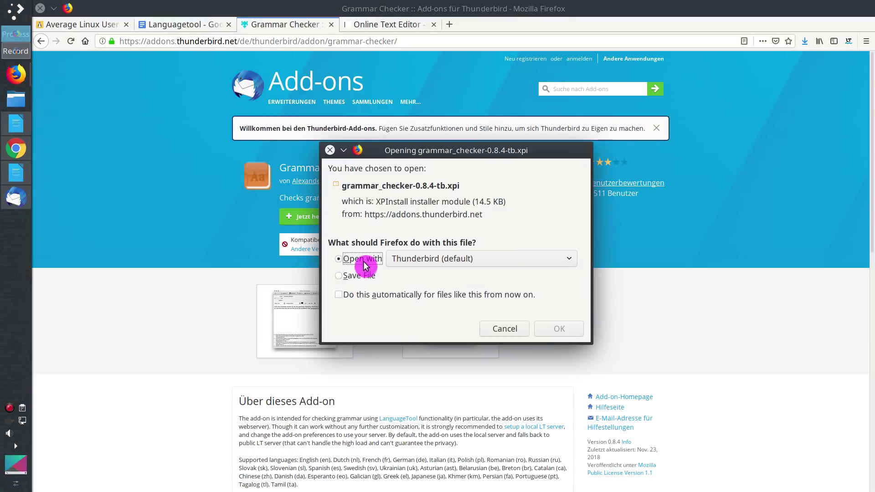
{"action": "left_click", "coordinate": [359, 275]}
{"action": "left_click", "coordinate": [566, 331]}
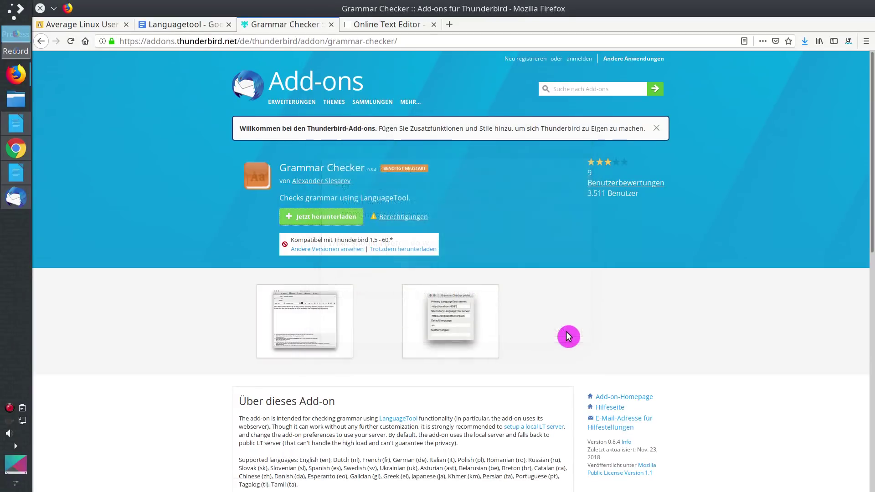
Install Grammar Checker in Thunderbird from grammar_checker-0.8.4-tb.xpi via the Add-ons Manager, then restart
{"action": "left_click", "coordinate": [18, 202]}
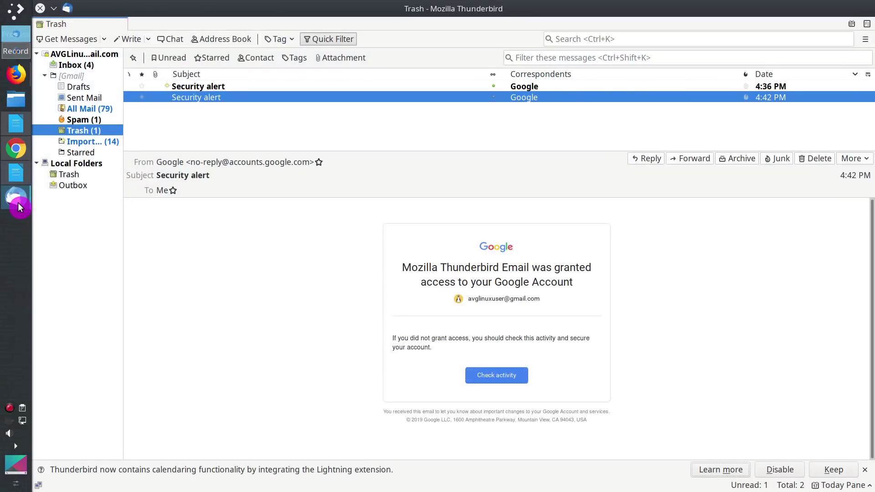
{"action": "left_click", "coordinate": [865, 38]}
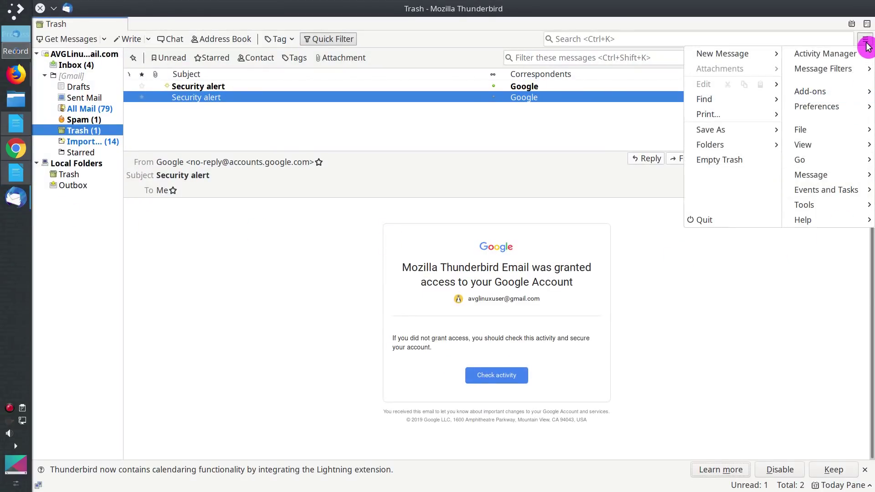
{"action": "left_click", "coordinate": [859, 91]}
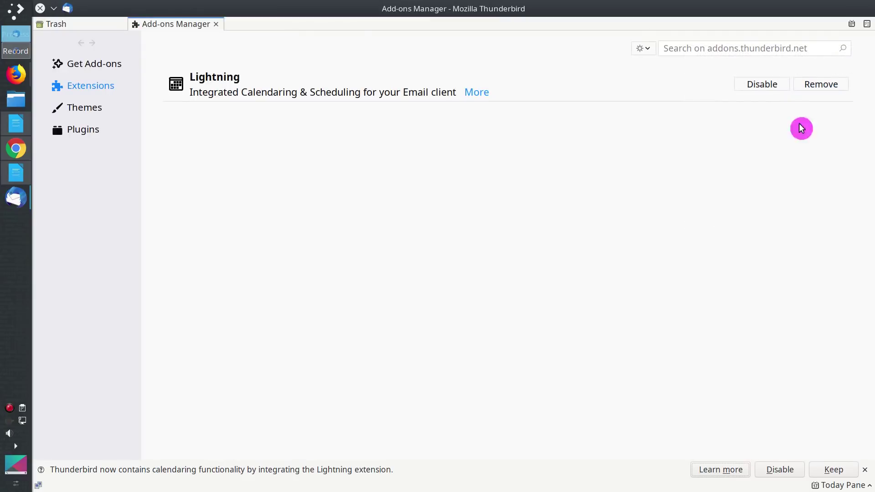
{"action": "left_click", "coordinate": [649, 51]}
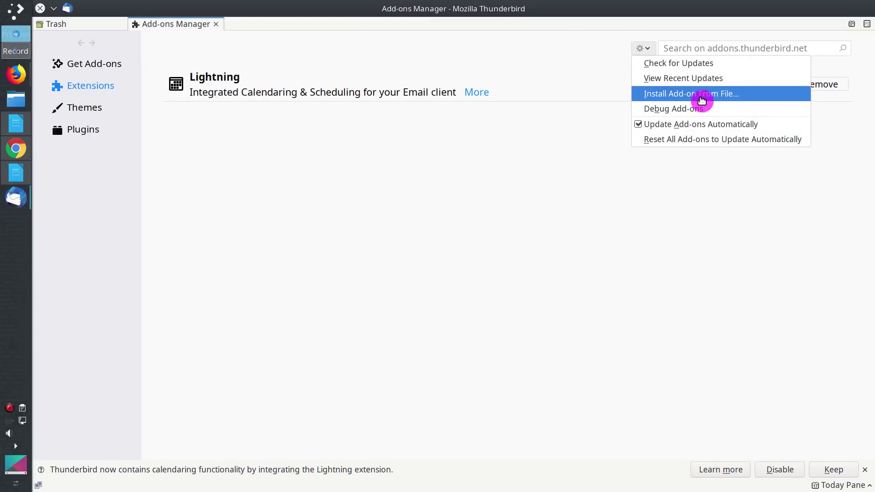
{"action": "left_click", "coordinate": [738, 98]}
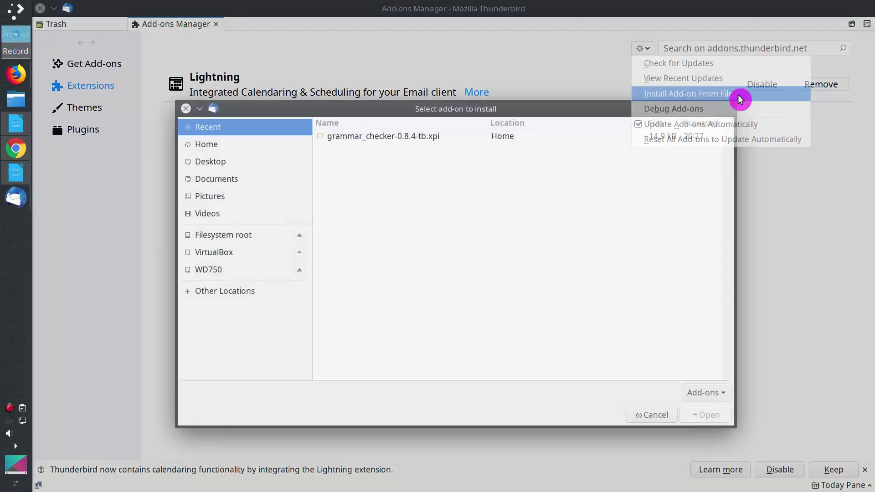
{"action": "left_click", "coordinate": [392, 139]}
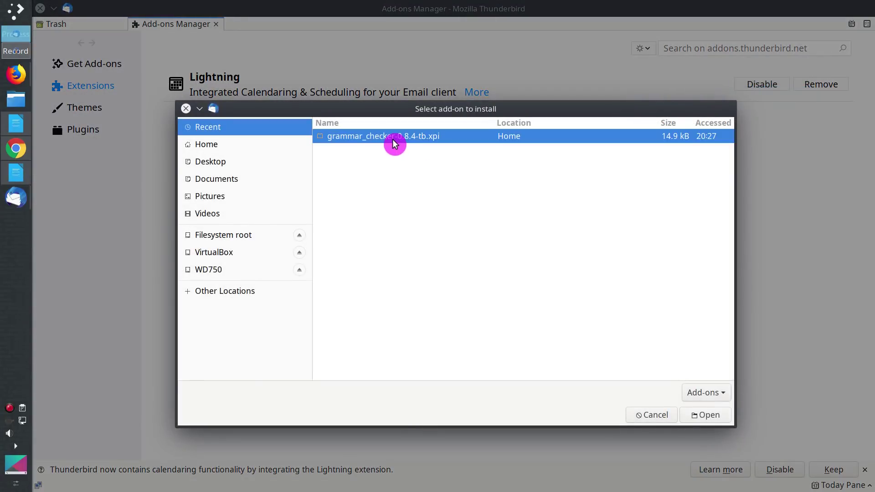
{"action": "left_click", "coordinate": [713, 418]}
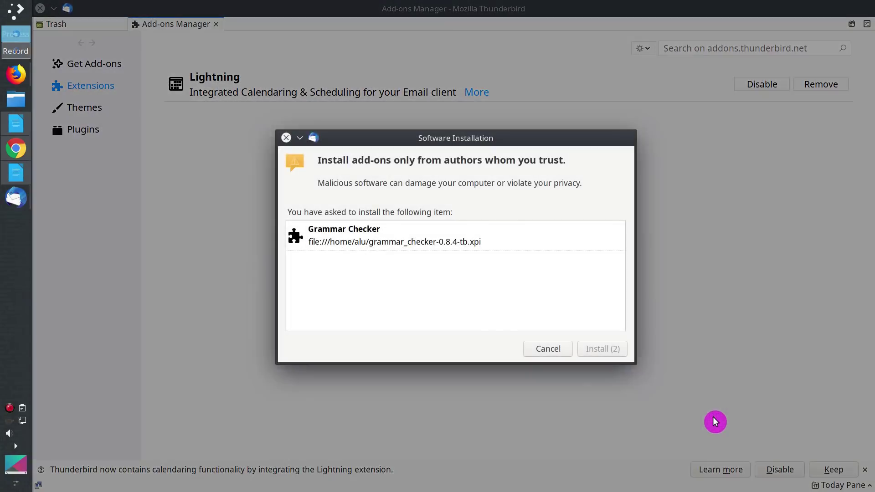
{"action": "left_click", "coordinate": [598, 350]}
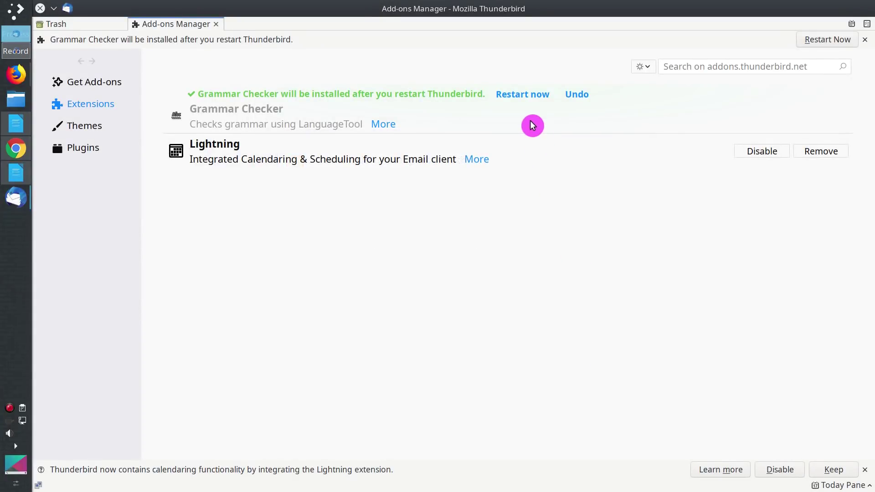
{"action": "left_click", "coordinate": [523, 95]}
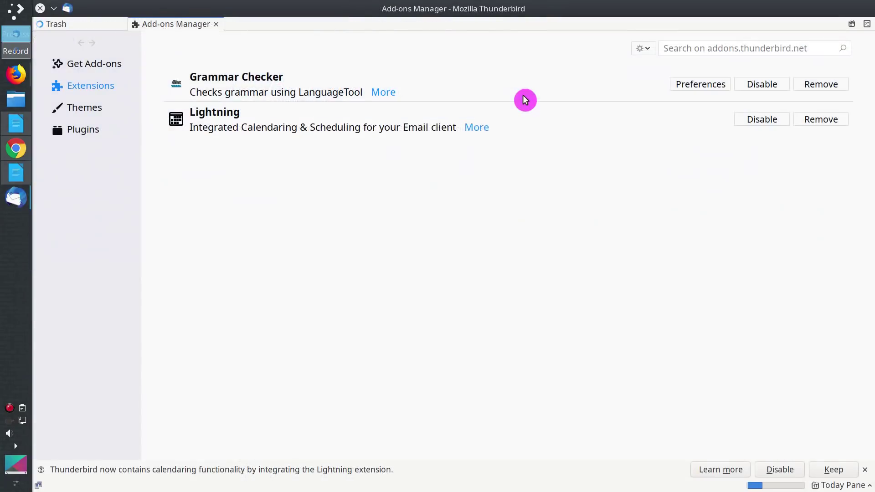
Paste the LanguageTool sample text into a new Thunderbird message body
{"action": "left_click", "coordinate": [79, 25]}
{"action": "left_click", "coordinate": [129, 40]}
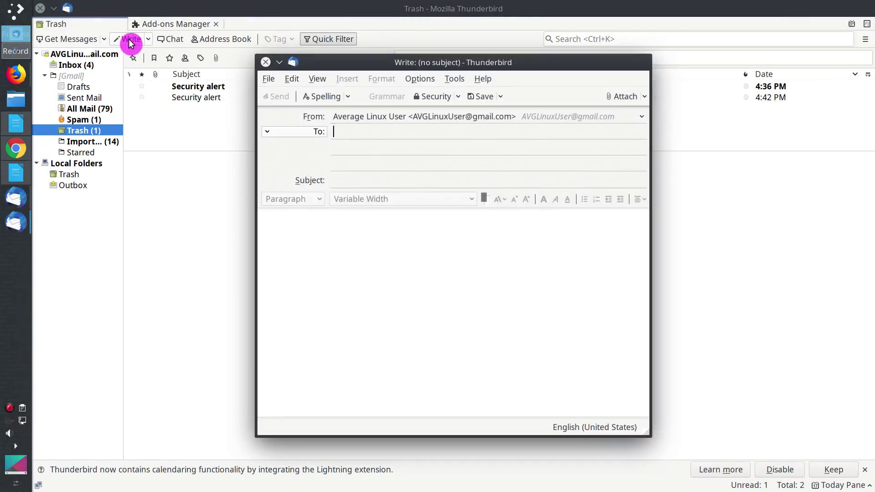
{"action": "left_click", "coordinate": [349, 242]}
{"action": "type", "text": "Click the colored phrases for details on potential errors. or use this text too see an few of of the problems that LanguageTool can detecd. What do you thinks of grammar checkers? Please not that they are not perfect. Style issues get a blue marker: It's 5 P.M. in the afternoon. The weather was nice on Thursday, 27 June 2017."}
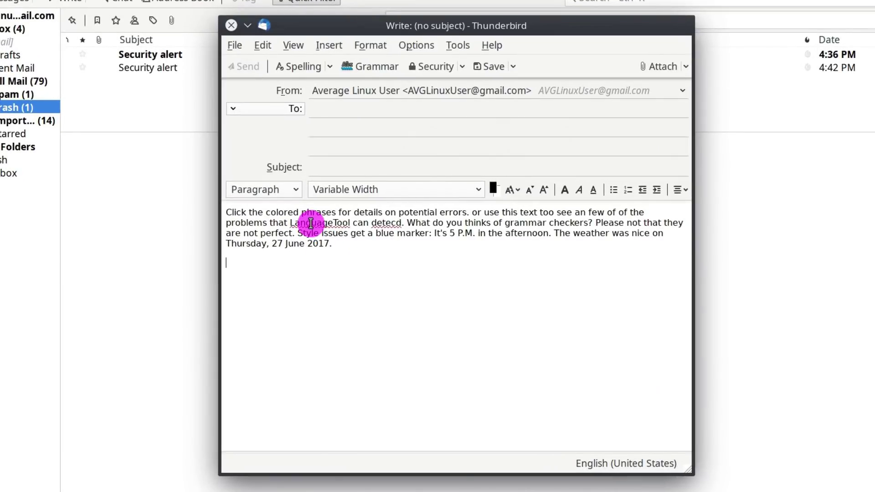
{"action": "left_click", "coordinate": [385, 223]}
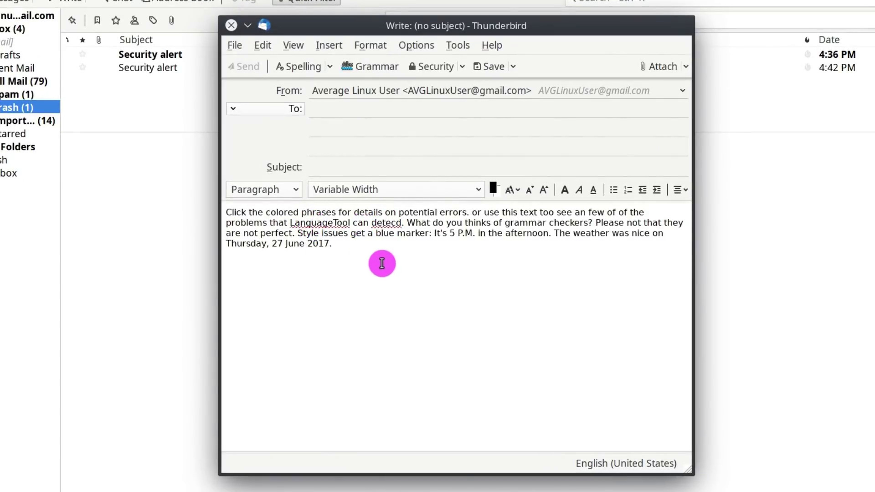
Run Grammar on the message, review the full-screen results, and return to Firefox
{"action": "left_click", "coordinate": [369, 68]}
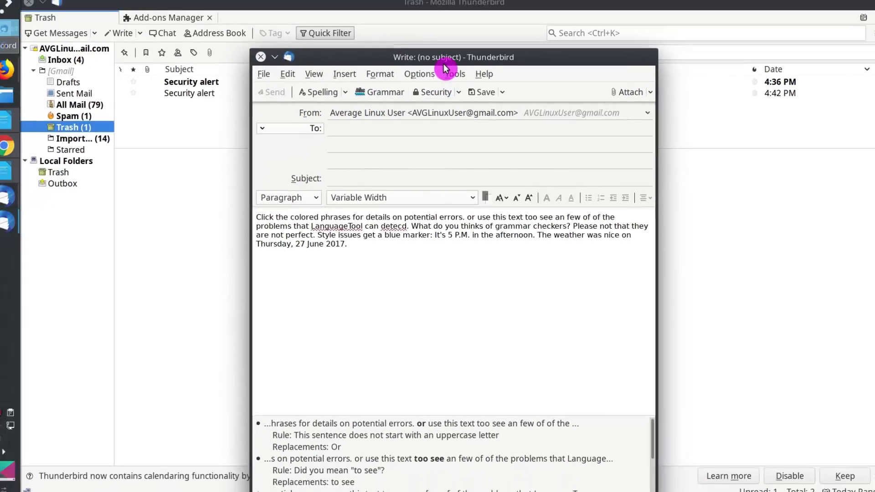
{"action": "double_click", "coordinate": [448, 25]}
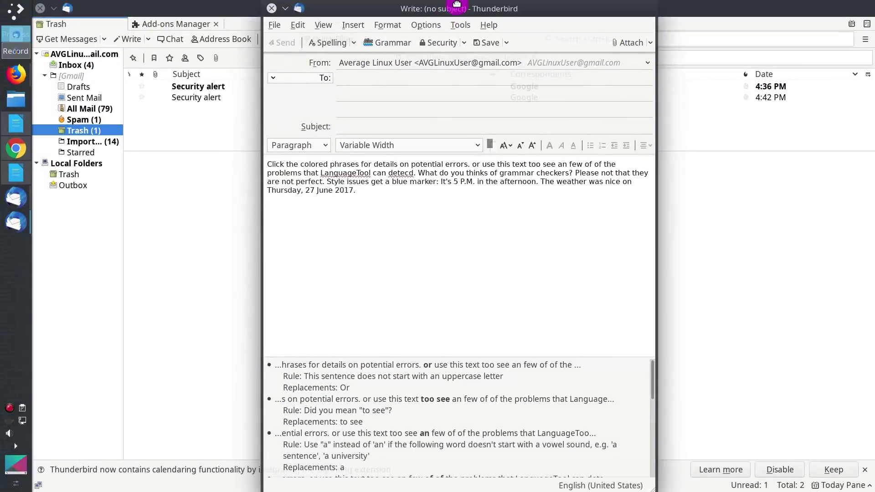
{"action": "scroll", "coordinate": [208, 412], "scroll_direction": "down", "scroll_amount": 6}
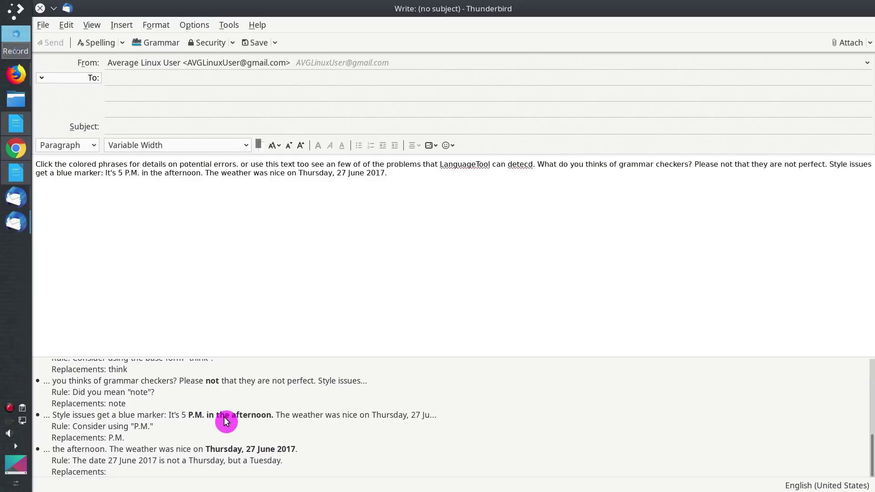
{"action": "scroll", "coordinate": [226, 421], "scroll_direction": "up", "scroll_amount": 10}
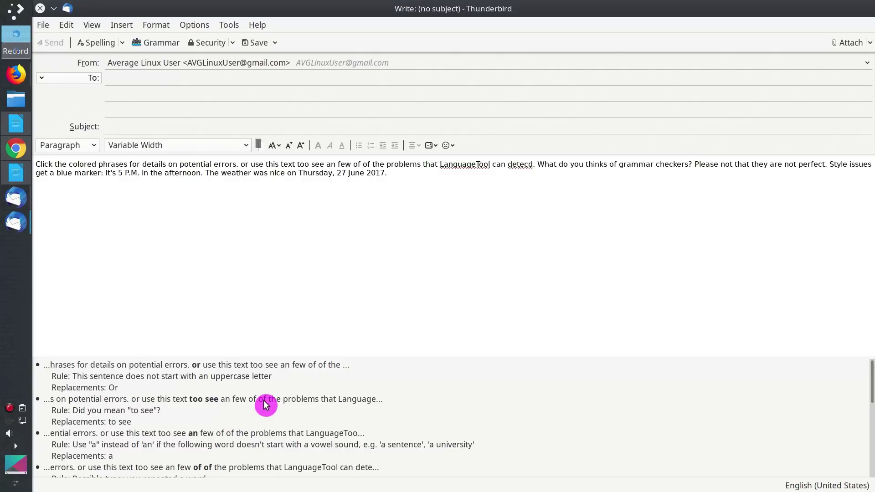
{"action": "left_click", "coordinate": [20, 75]}
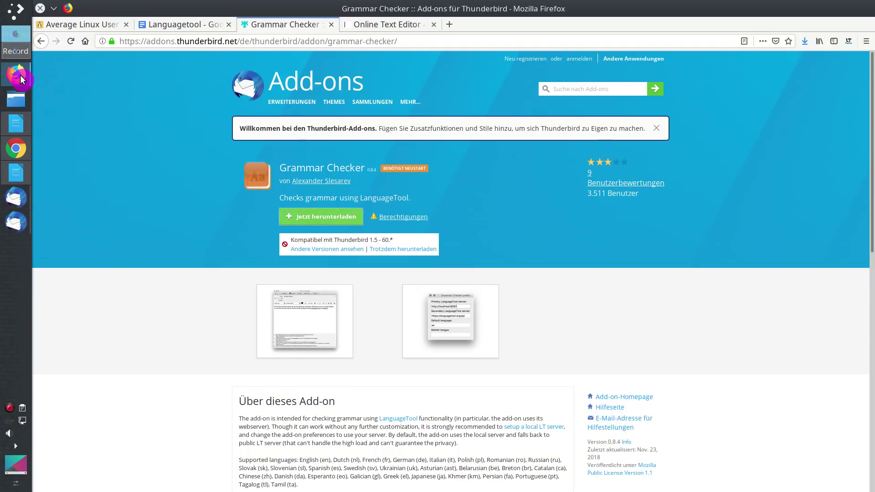
Go back to the LanguageTool wiki add-on list and scroll through it from Atom to VS Code
{"action": "left_click", "coordinate": [42, 41]}
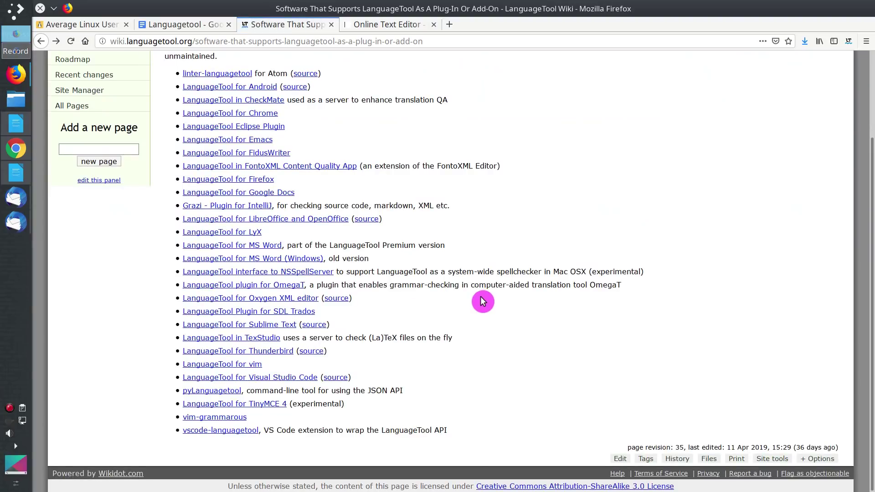
{"action": "scroll", "coordinate": [483, 302], "scroll_direction": "up", "scroll_amount": 1}
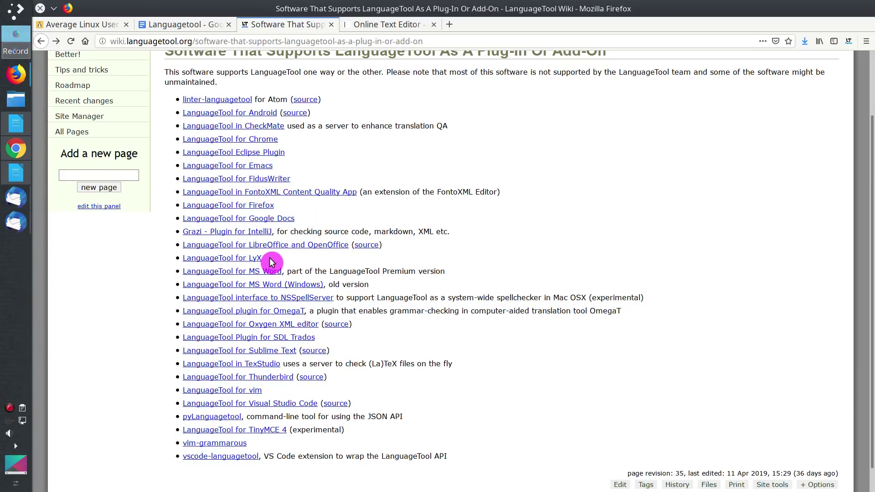
{"action": "scroll", "coordinate": [410, 337], "scroll_direction": "down", "scroll_amount": 1}
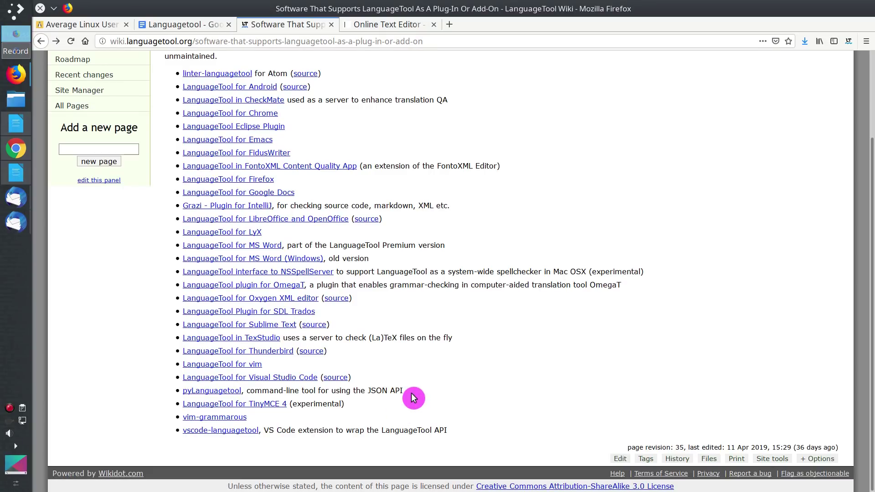
{"action": "scroll", "coordinate": [412, 395], "scroll_direction": "up", "scroll_amount": 1}
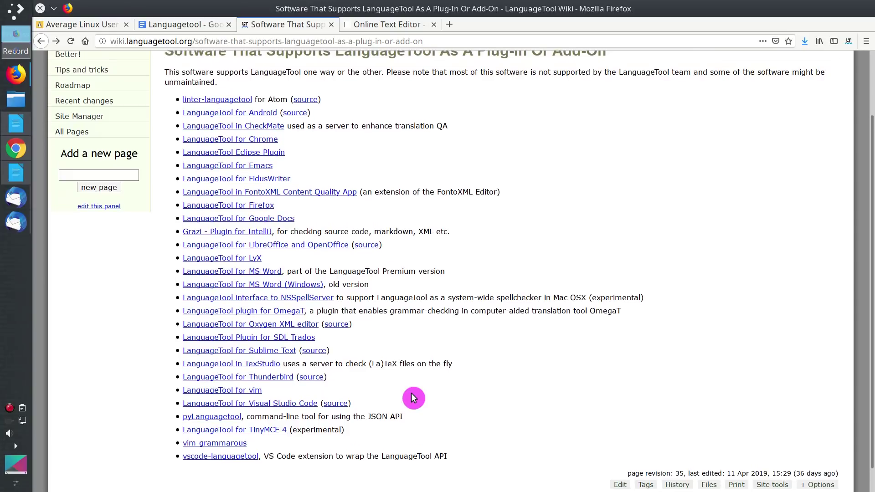